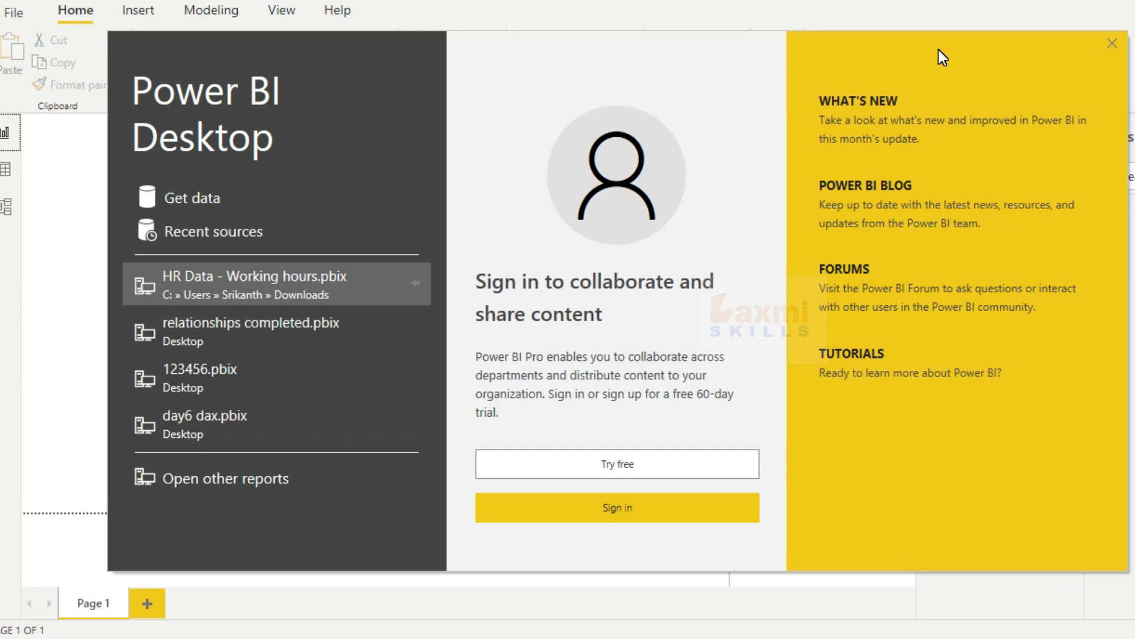
Dismiss the start screen and open the complete list of data source connectors
{"action": "left_click", "coordinate": [1111, 45]}
{"action": "left_click", "coordinate": [163, 84]}
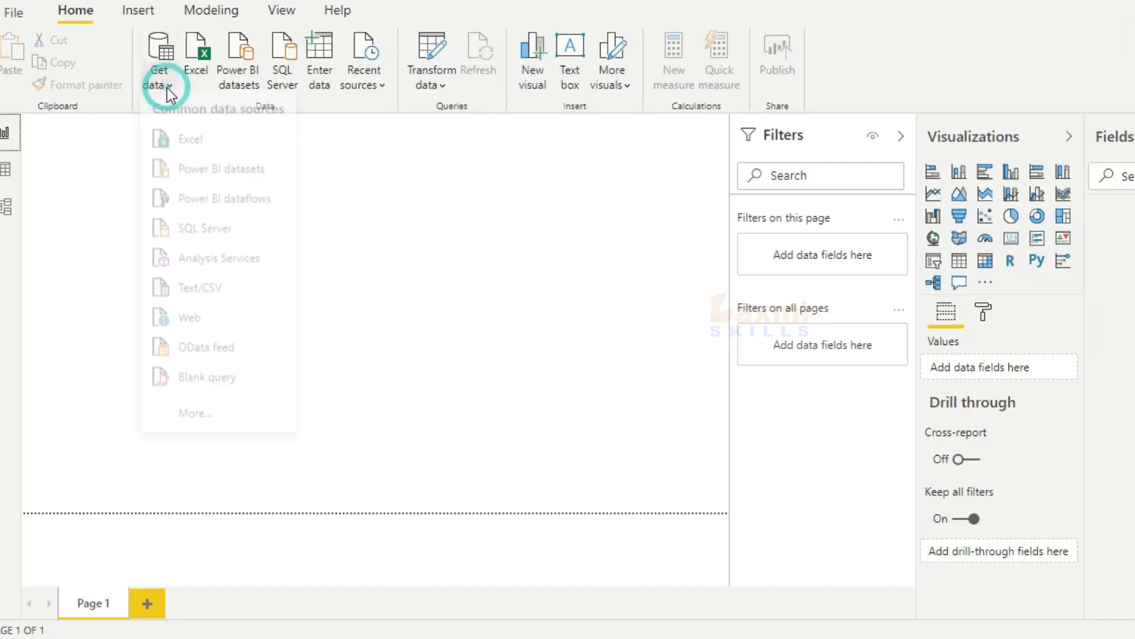
{"action": "left_click", "coordinate": [176, 424]}
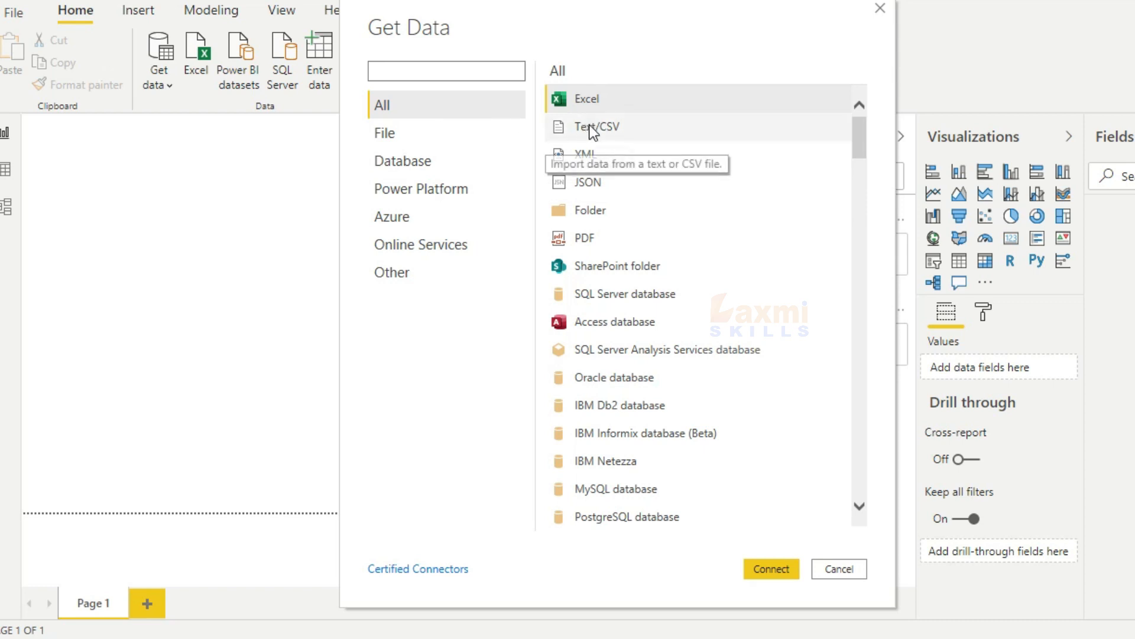
Look through the available data connectors in the All, File and Database categories
{"action": "scroll", "coordinate": [590, 140], "scroll_direction": "down", "scroll_amount": 3}
{"action": "scroll", "coordinate": [590, 142], "scroll_direction": "down", "scroll_amount": 20}
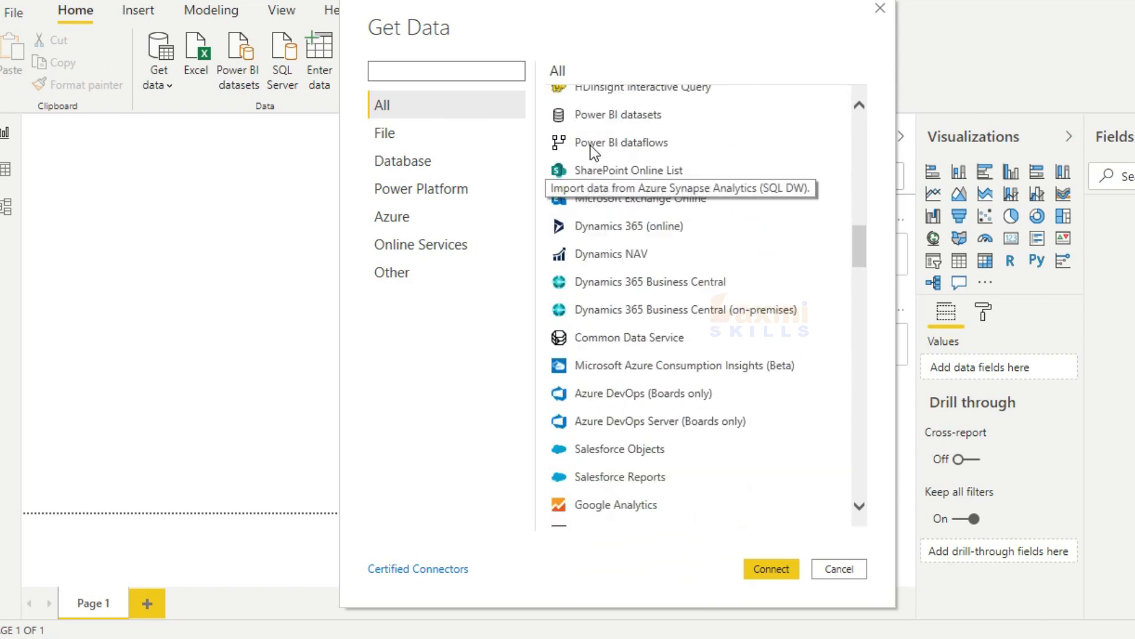
{"action": "scroll", "coordinate": [598, 159], "scroll_direction": "down", "scroll_amount": 20}
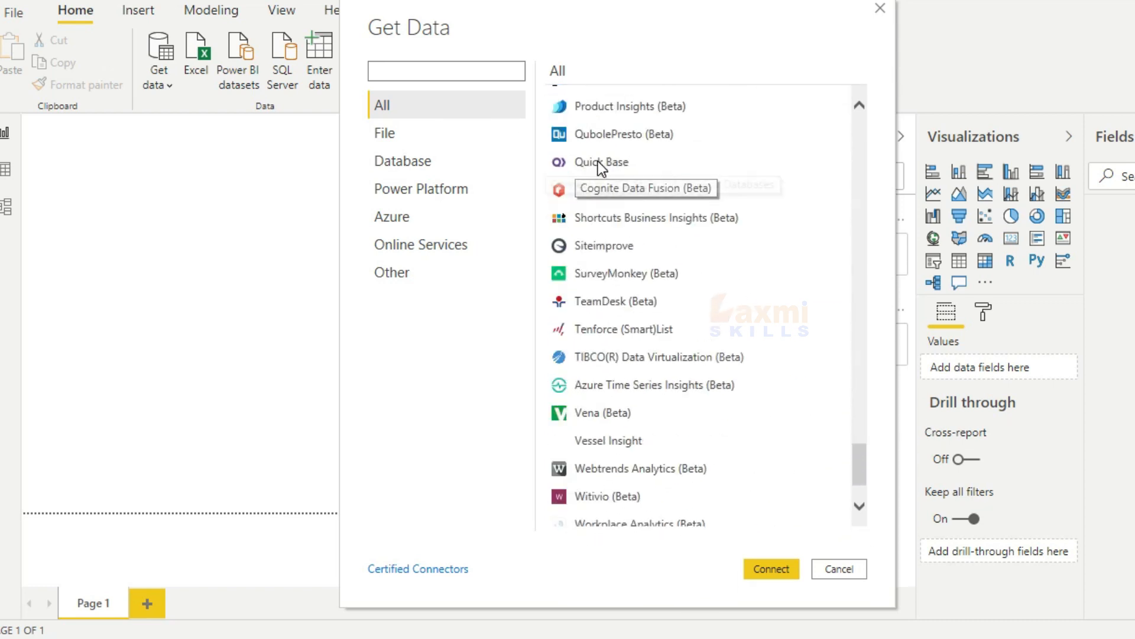
{"action": "left_click", "coordinate": [453, 128]}
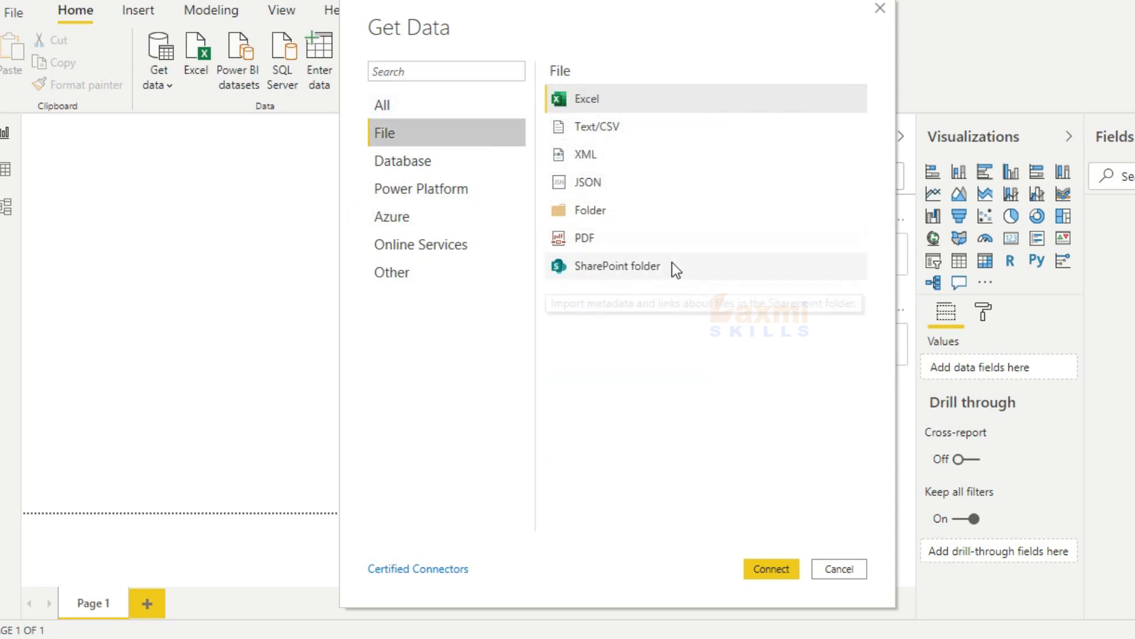
{"action": "left_click", "coordinate": [434, 161]}
{"action": "left_click", "coordinate": [419, 165]}
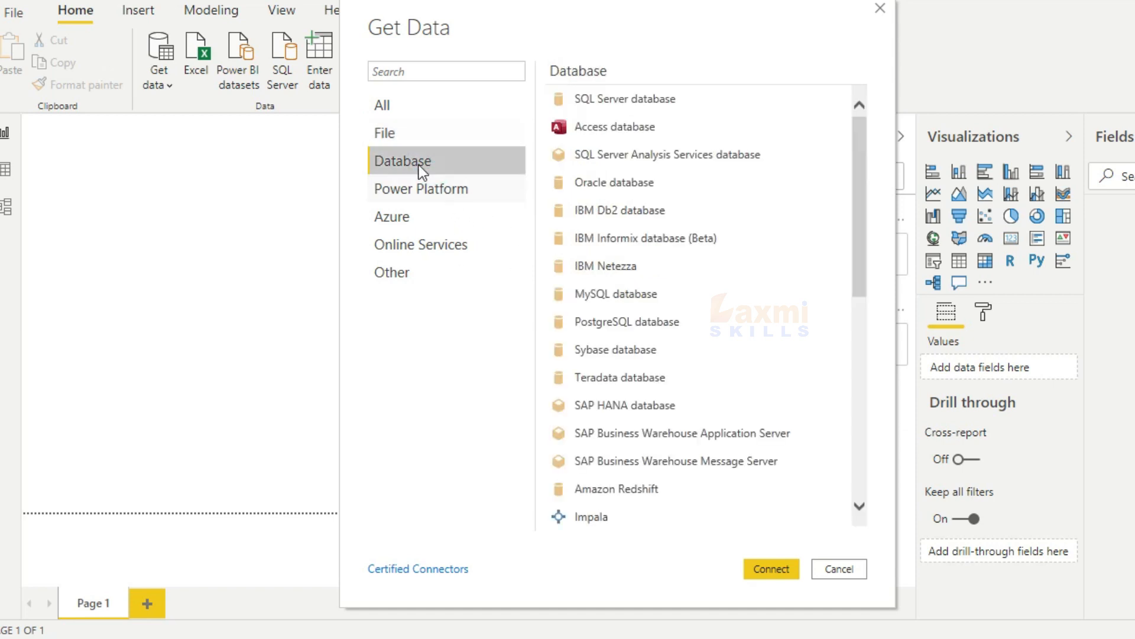
{"action": "scroll", "coordinate": [651, 196], "scroll_direction": "down", "scroll_amount": 8}
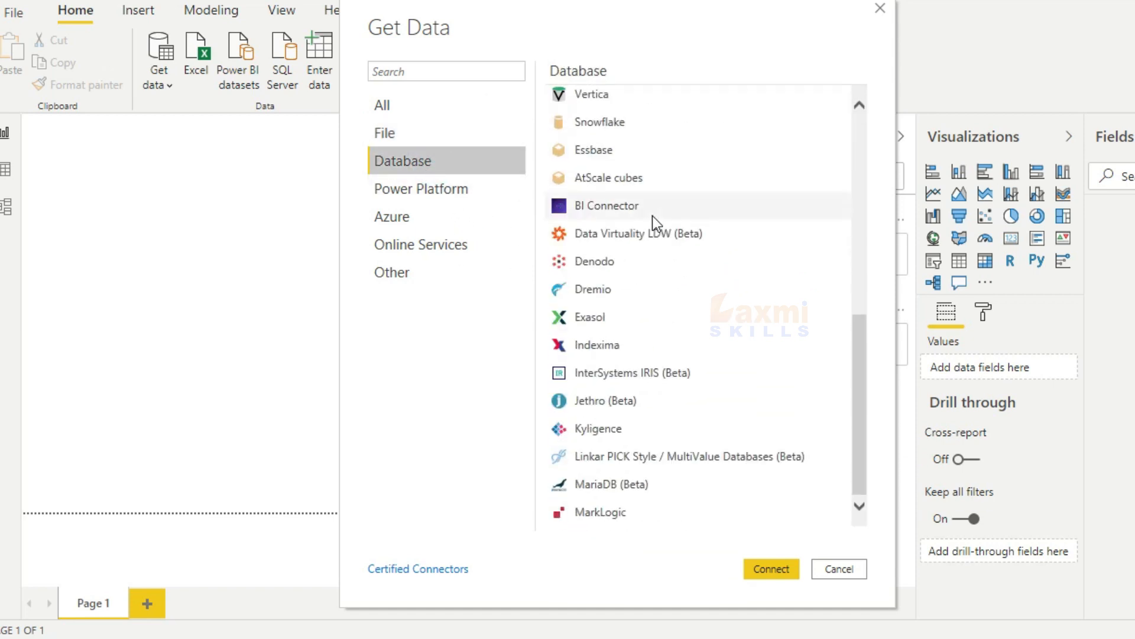
Review the connectors in the Power Platform, Azure, Online Services and Other categories and close the connector list
{"action": "left_click", "coordinate": [459, 193]}
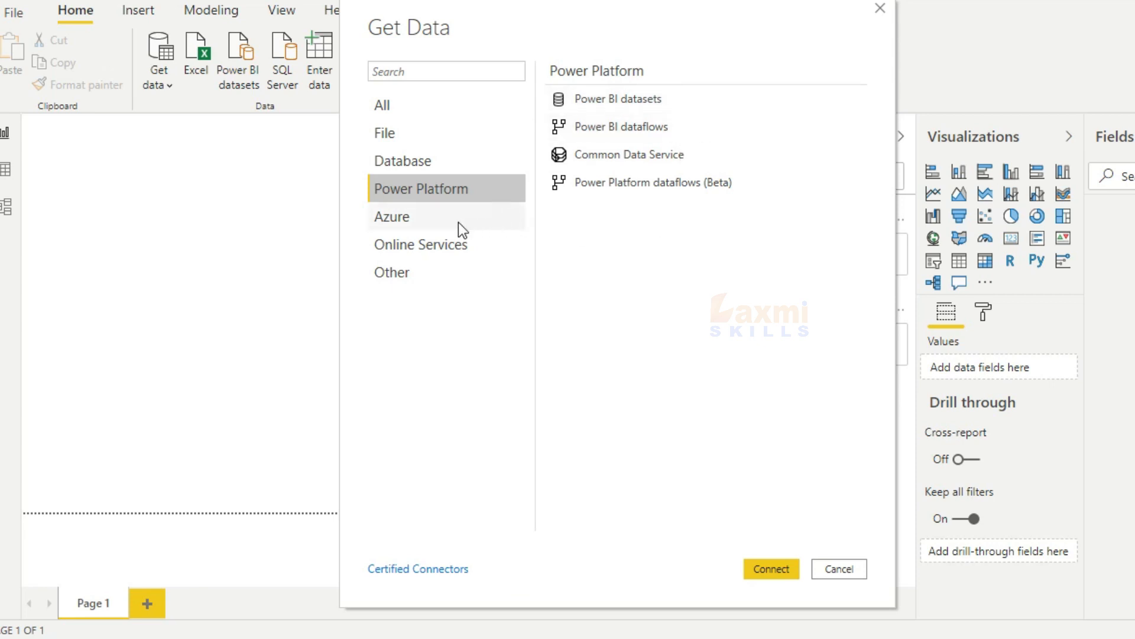
{"action": "left_click", "coordinate": [443, 223]}
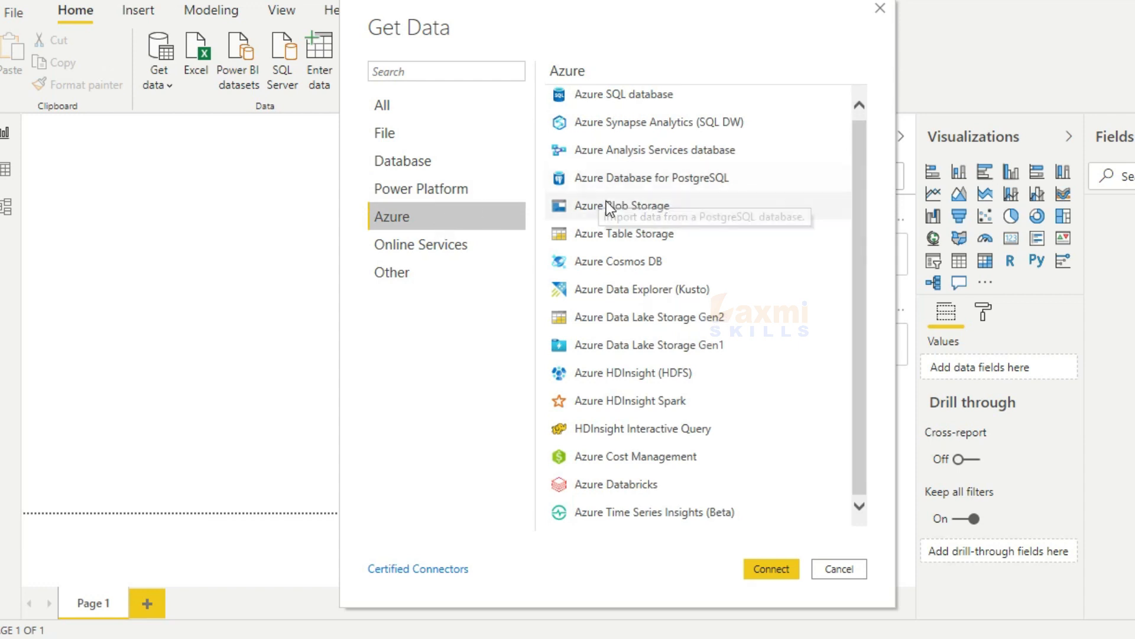
{"action": "left_click", "coordinate": [449, 253]}
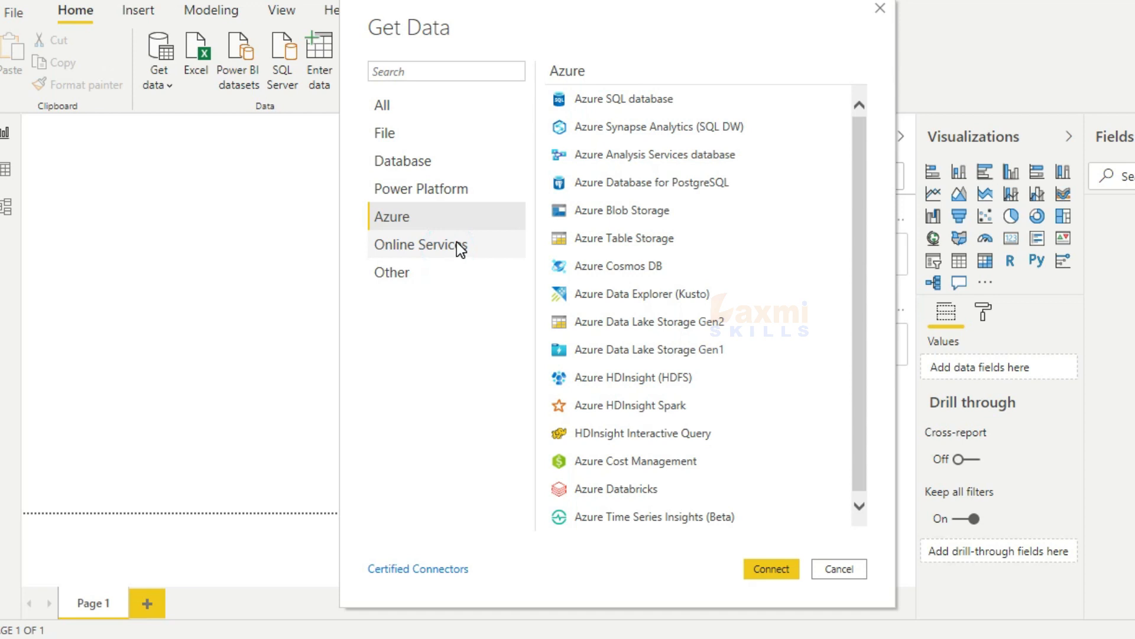
{"action": "scroll", "coordinate": [599, 228], "scroll_direction": "down", "scroll_amount": 10}
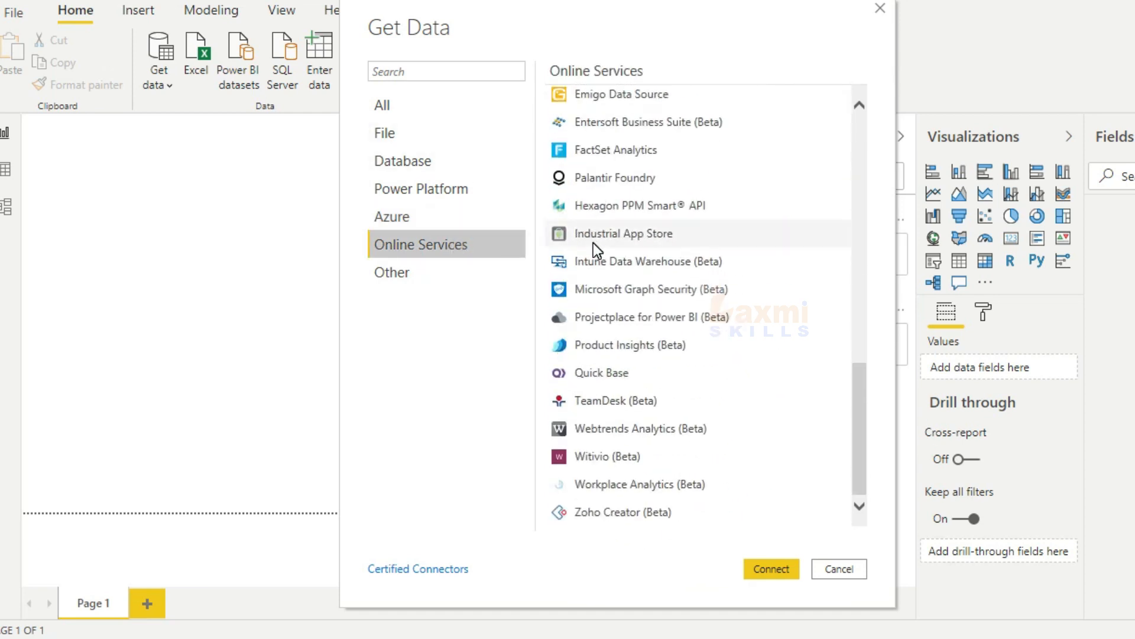
{"action": "scroll", "coordinate": [593, 243], "scroll_direction": "up", "scroll_amount": 10}
{"action": "scroll", "coordinate": [594, 243], "scroll_direction": "up", "scroll_amount": 1}
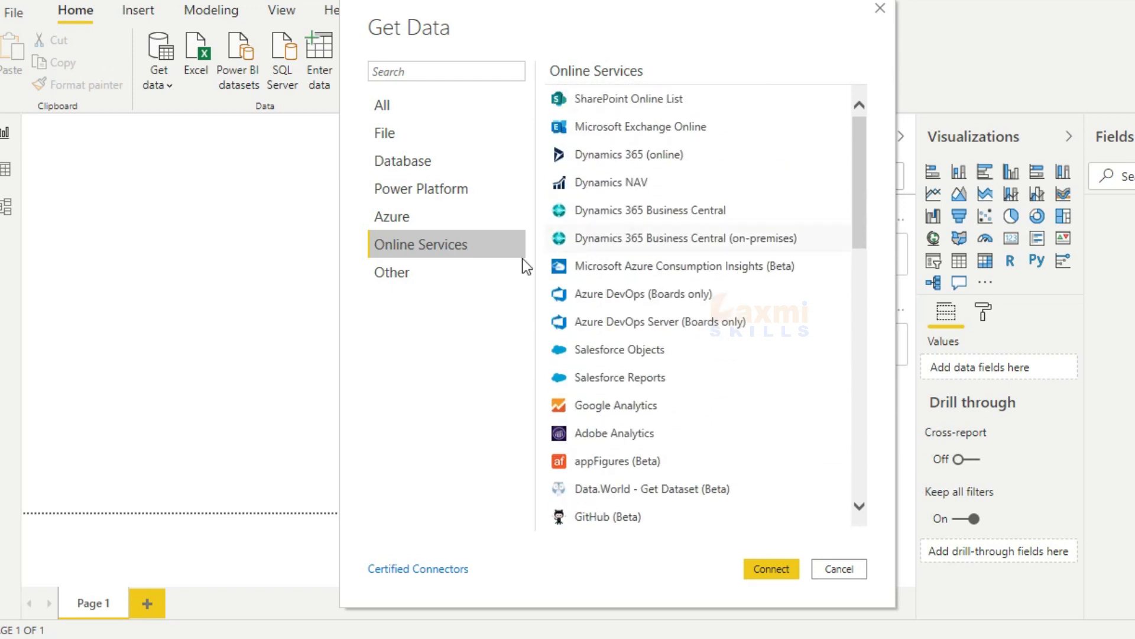
{"action": "left_click", "coordinate": [408, 273]}
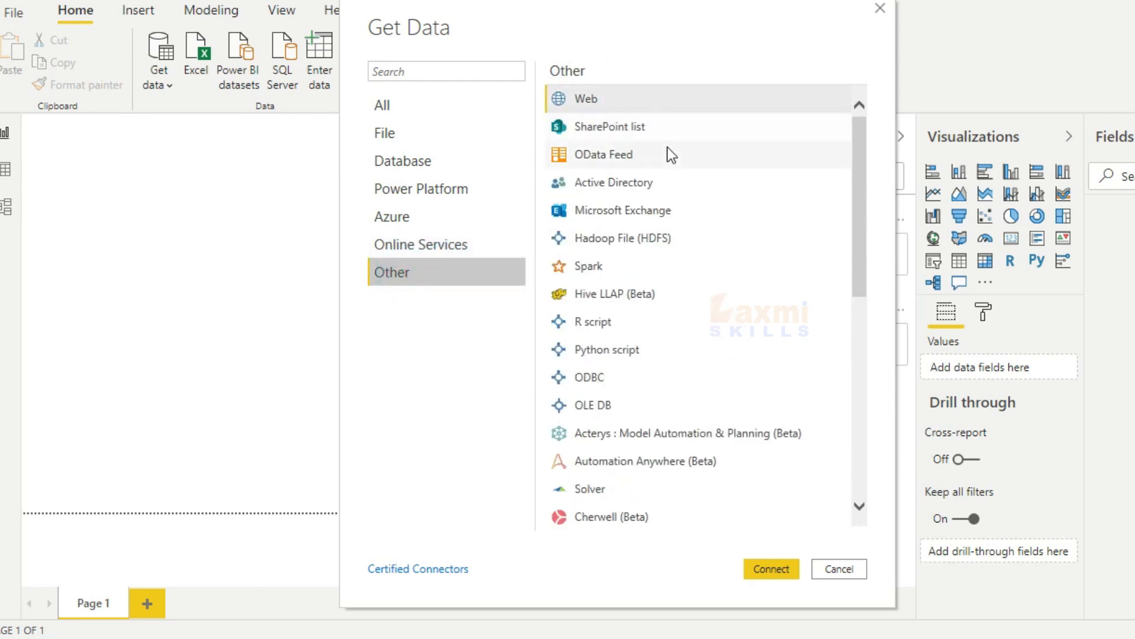
{"action": "scroll", "coordinate": [673, 169], "scroll_direction": "down", "scroll_amount": 6}
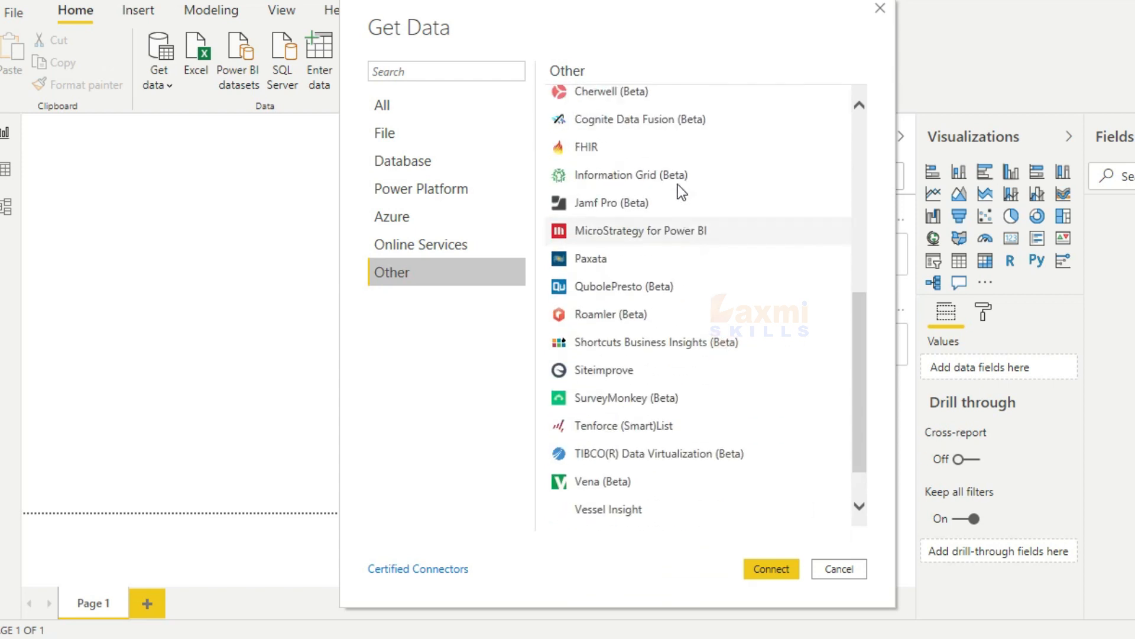
{"action": "scroll", "coordinate": [677, 185], "scroll_direction": "up", "scroll_amount": 7}
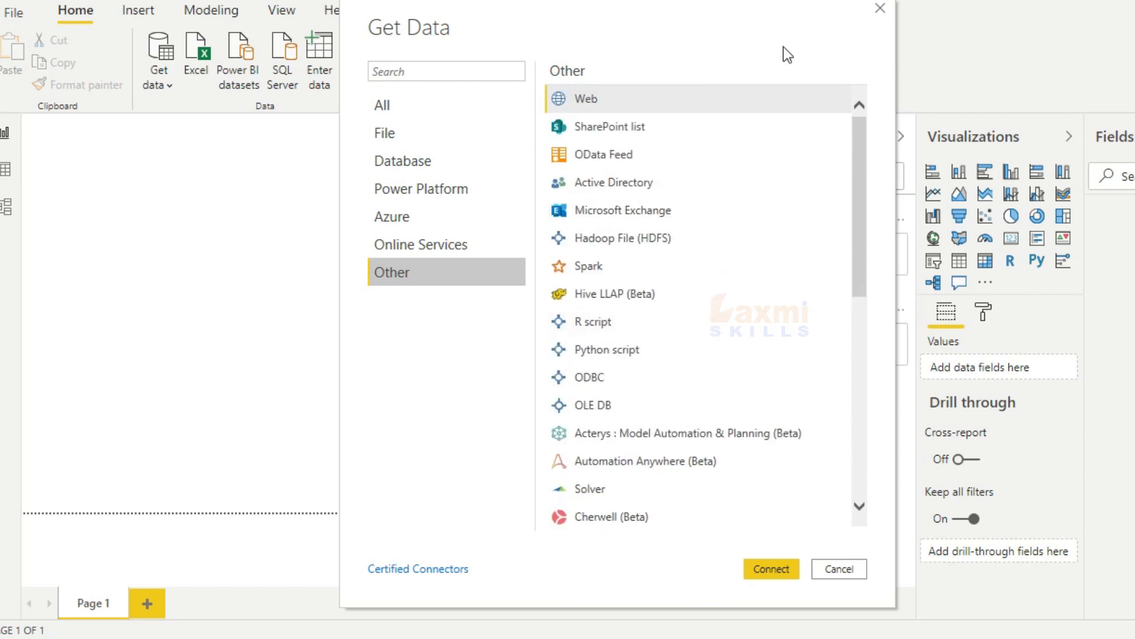
{"action": "left_click", "coordinate": [880, 9]}
{"action": "left_click", "coordinate": [429, 93]}
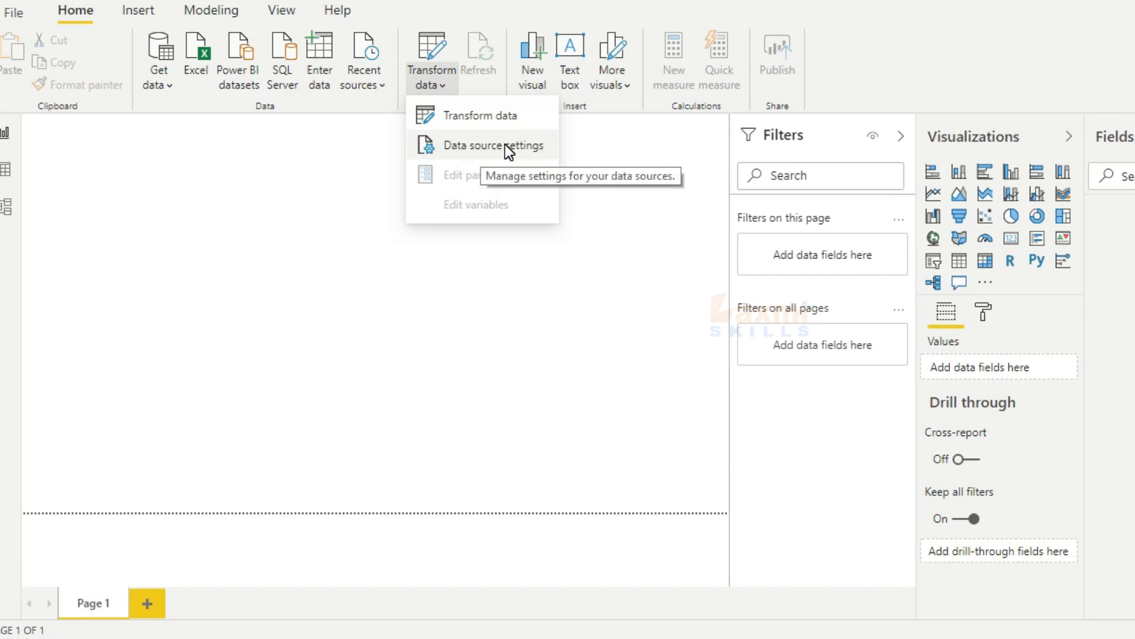
{"action": "left_click", "coordinate": [327, 195]}
Import the Demo Excel workbook from the Desktop and load its Sheet1 table into the report
{"action": "left_click", "coordinate": [195, 50]}
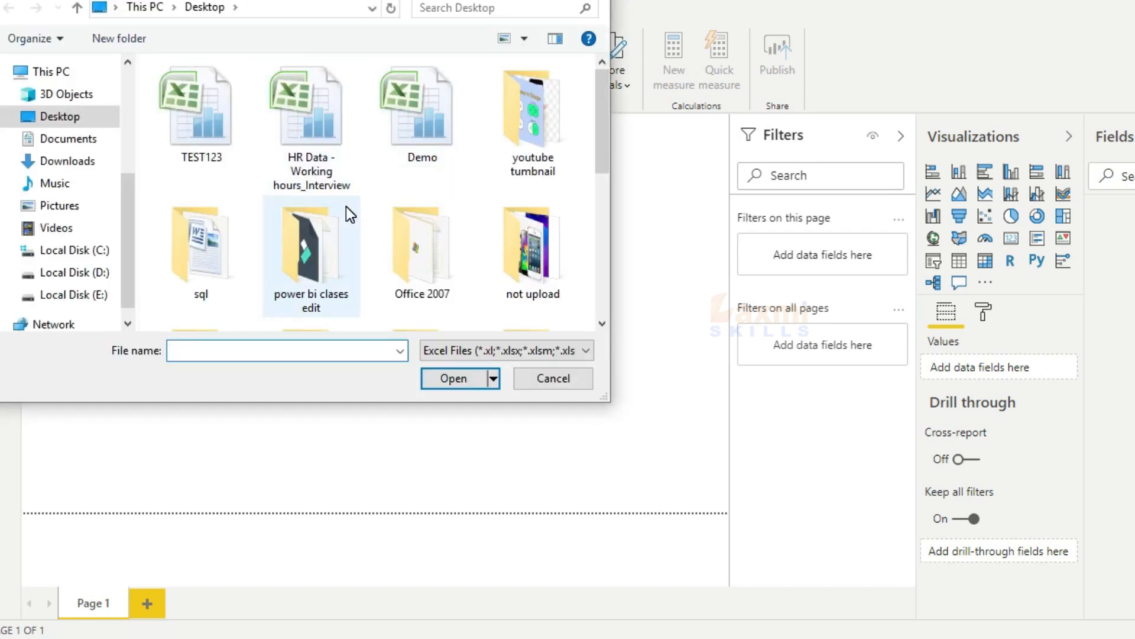
{"action": "left_click", "coordinate": [413, 125]}
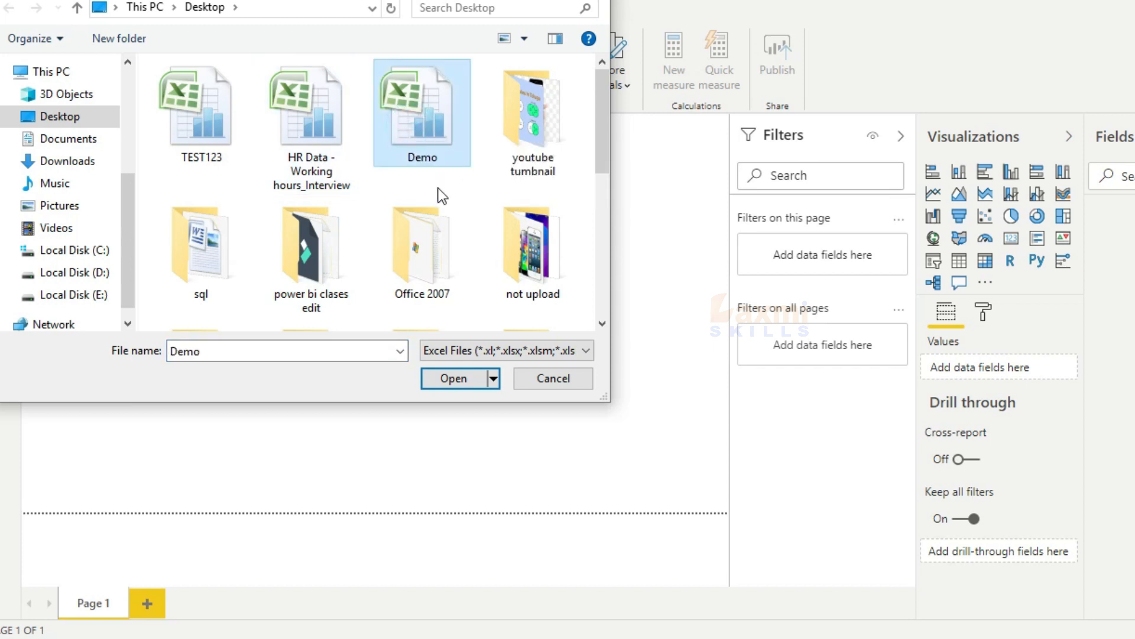
{"action": "double_click", "coordinate": [424, 125]}
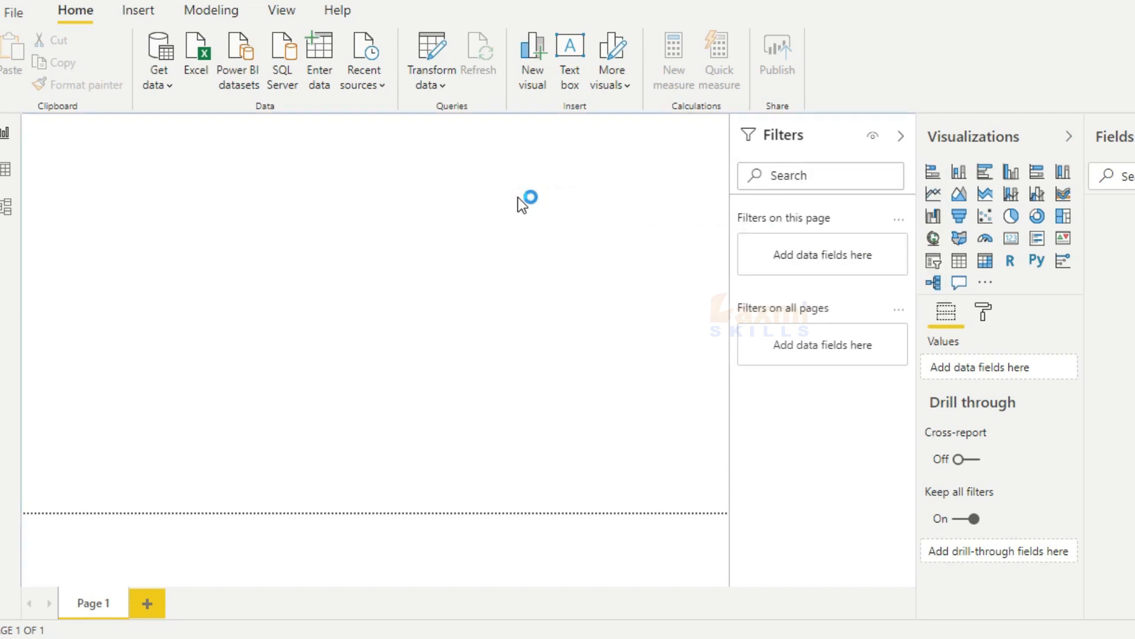
{"action": "left_click", "coordinate": [266, 129]}
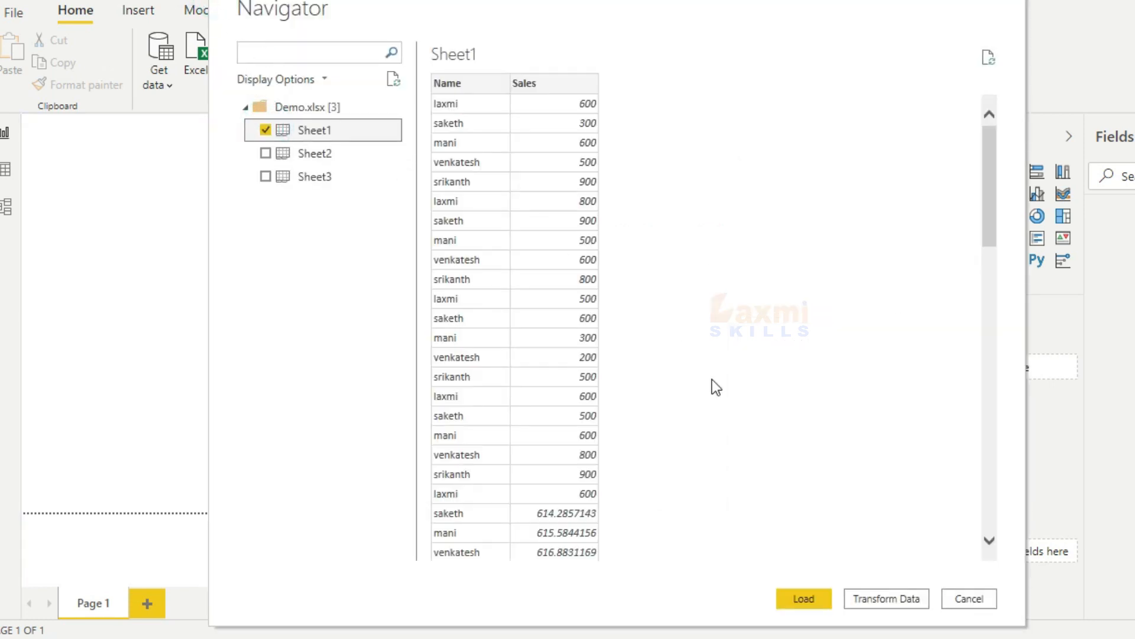
{"action": "left_click", "coordinate": [800, 603]}
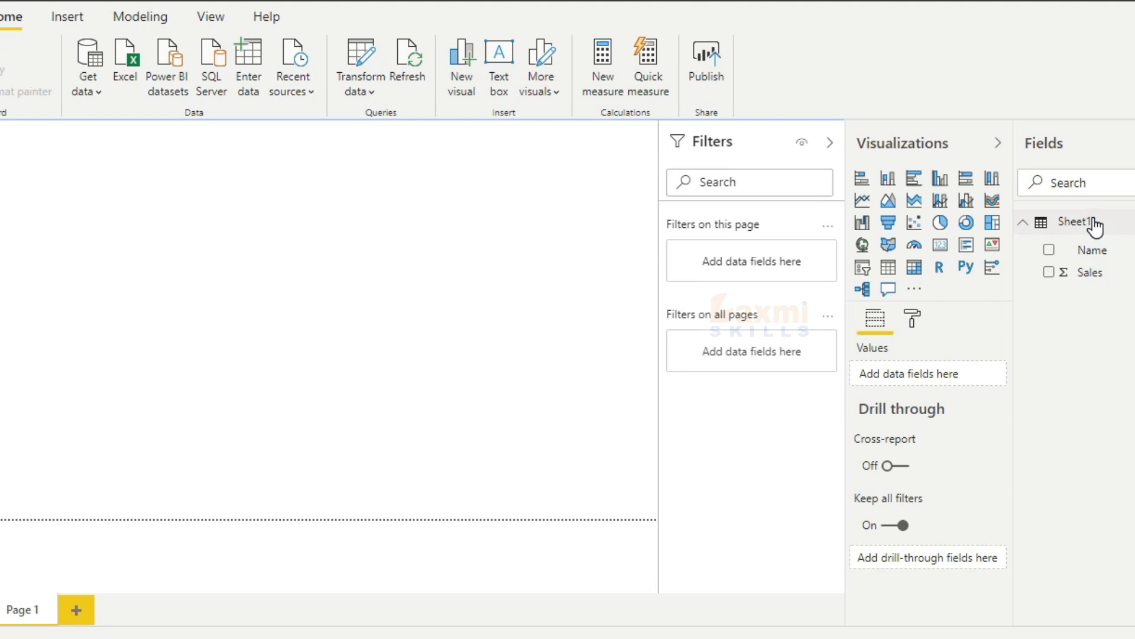
Inspect the loaded Sheet1 table and its Name and Sales fields
{"action": "left_click", "coordinate": [1094, 224]}
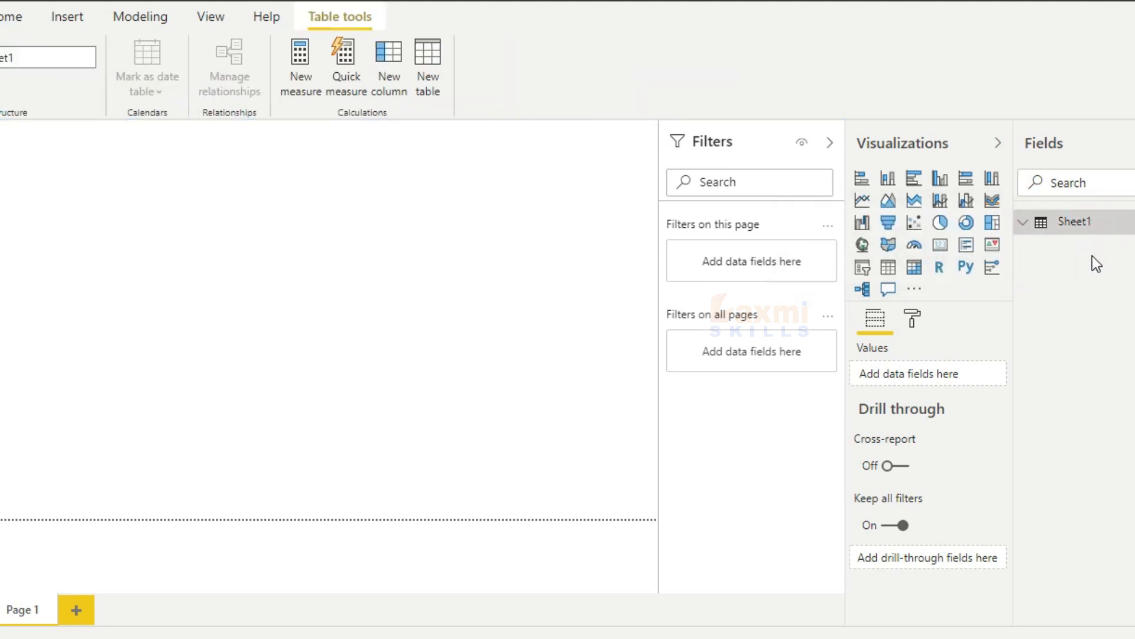
{"action": "left_click", "coordinate": [1091, 225]}
{"action": "left_click", "coordinate": [1072, 249]}
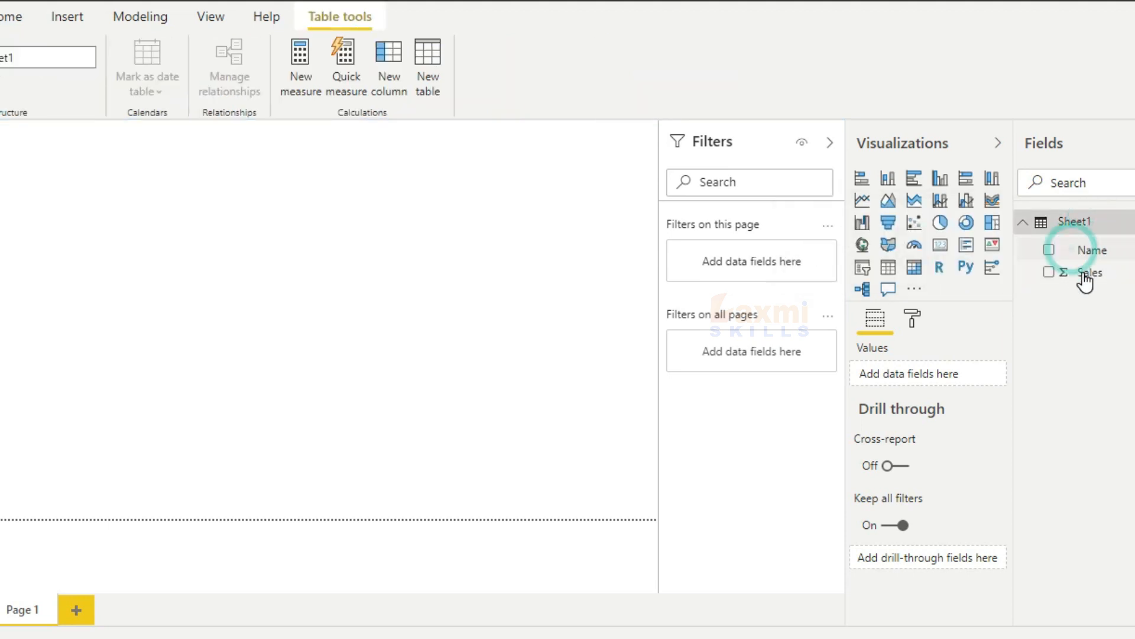
{"action": "left_click", "coordinate": [1085, 273]}
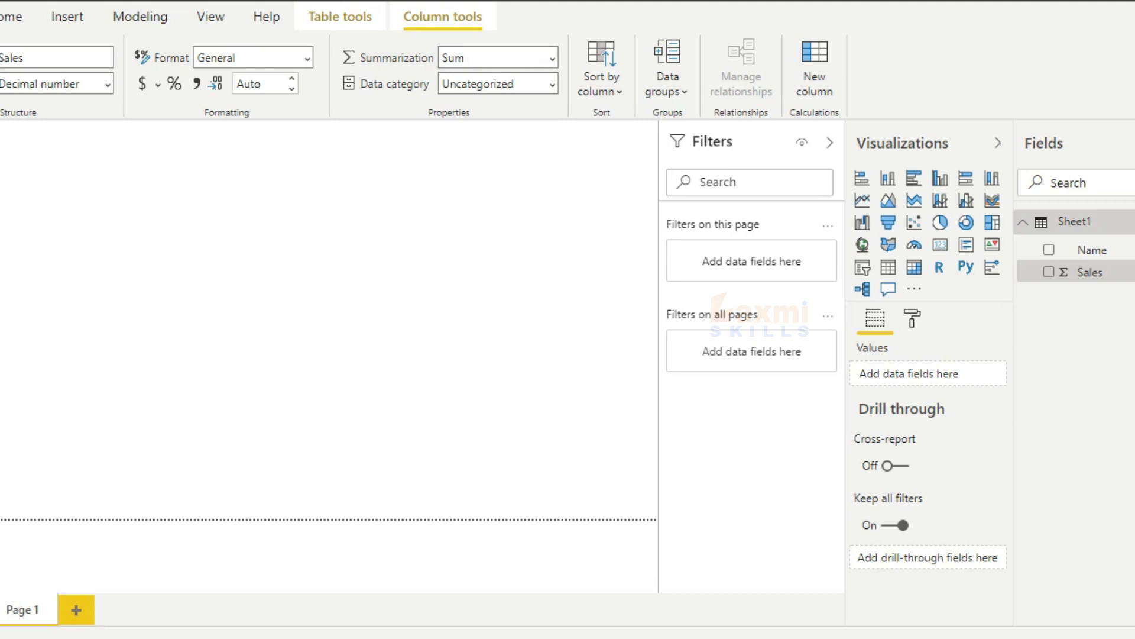
Check the file path of the report's source in the Data source settings and close them
{"action": "left_click", "coordinate": [6, 16]}
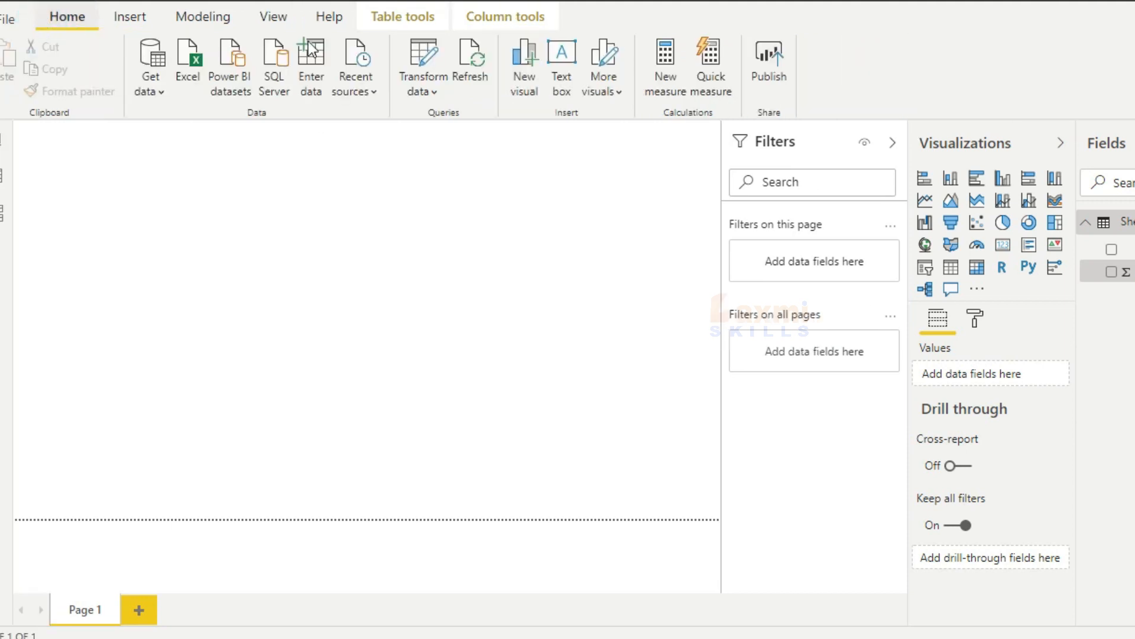
{"action": "left_click", "coordinate": [418, 88]}
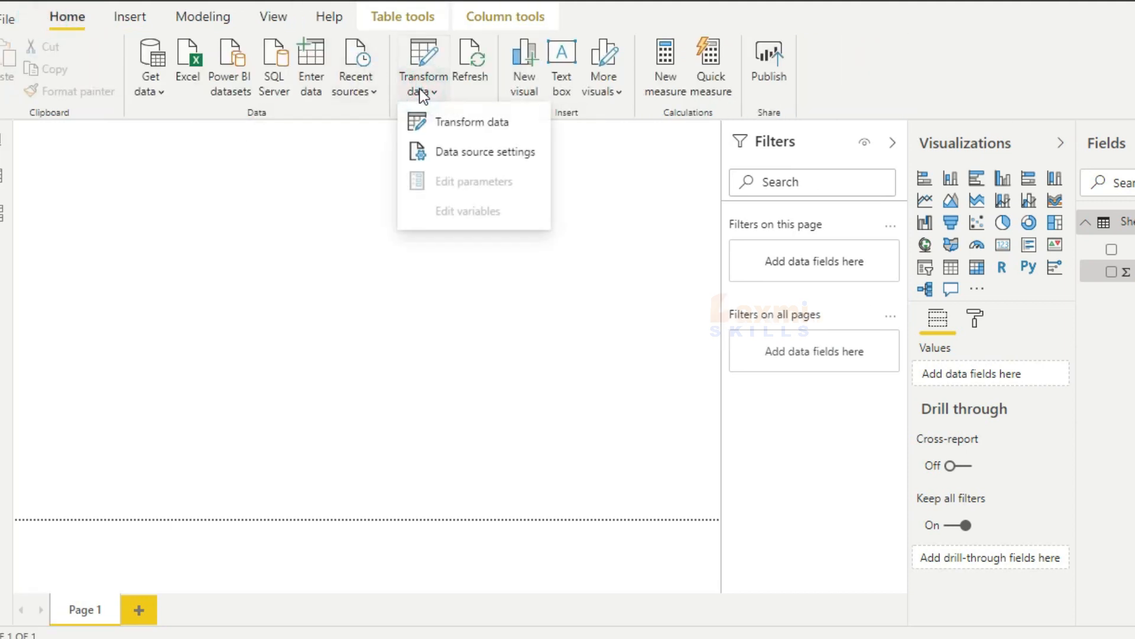
{"action": "left_click", "coordinate": [453, 158]}
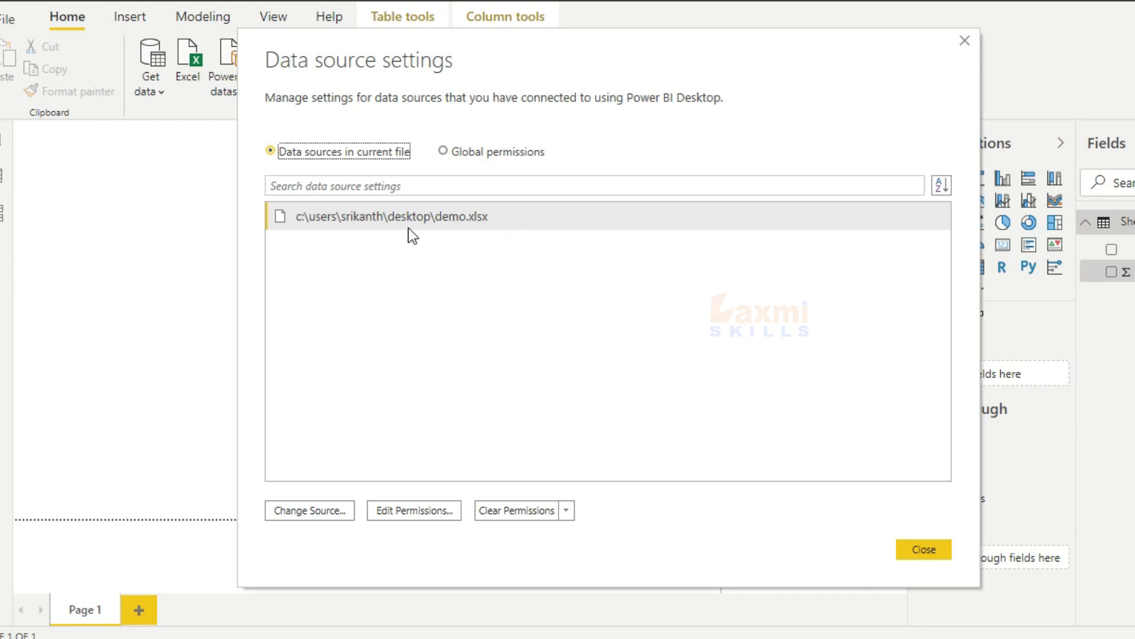
{"action": "left_click", "coordinate": [975, 42]}
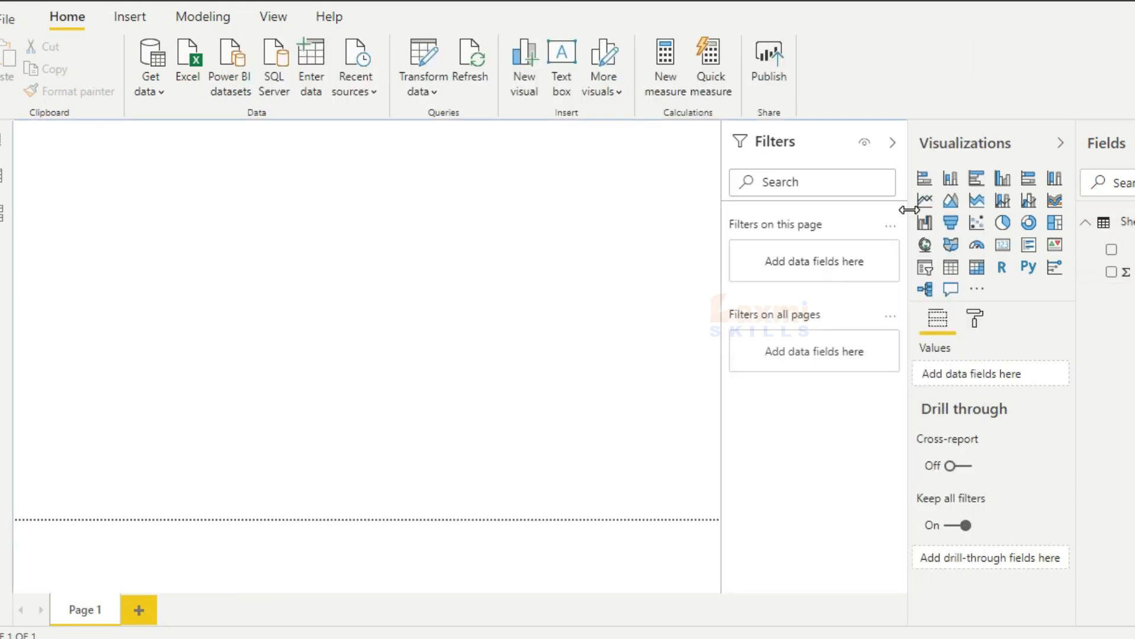
Add a stacked column chart with the Name and Sales fields and enlarge it across most of the canvas
{"action": "left_click", "coordinate": [951, 178]}
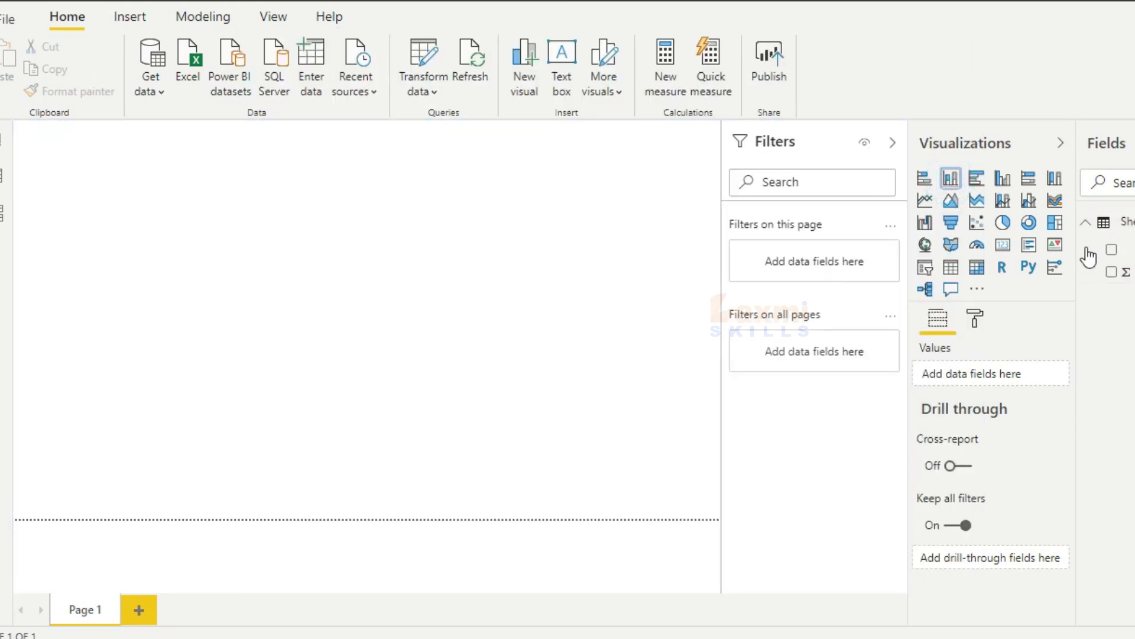
{"action": "left_click", "coordinate": [1112, 249]}
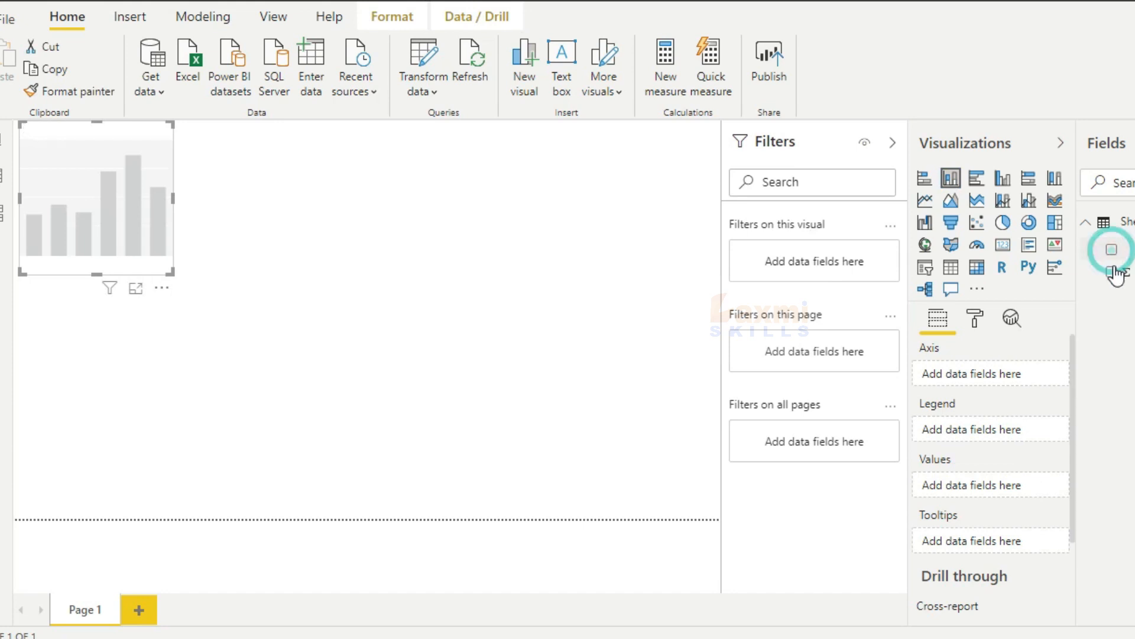
{"action": "left_click", "coordinate": [1111, 271]}
{"action": "left_click_drag", "start_coordinate": [150, 242], "coordinate": [603, 406]}
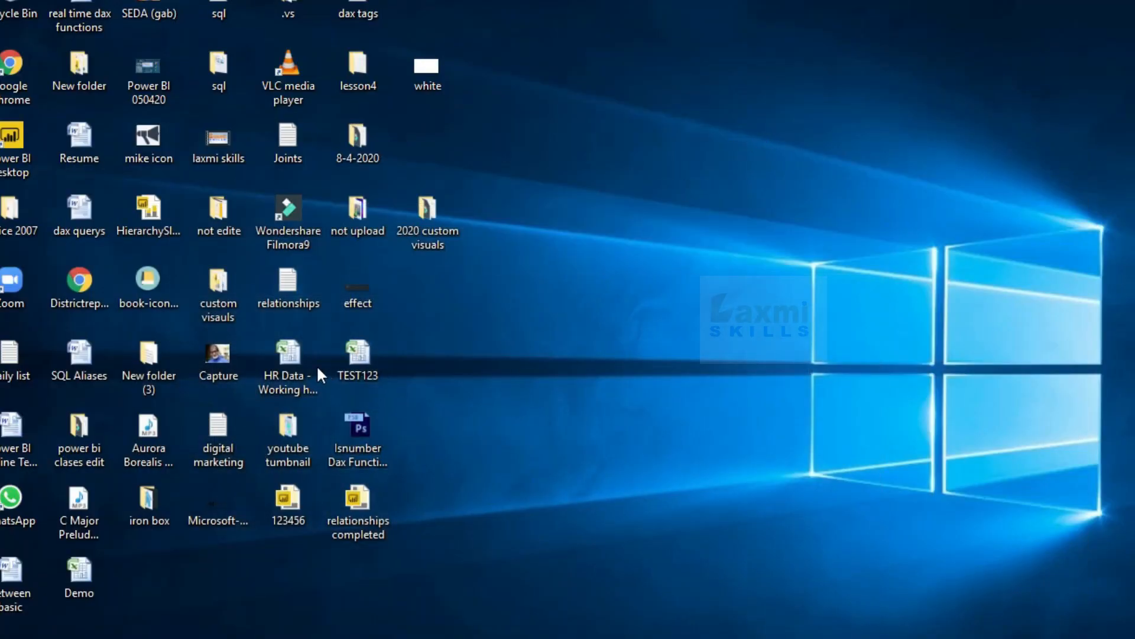
Switch to the Windows desktop, locate the Demo workbook file and cut it for moving
{"action": "left_click", "coordinate": [223, 69]}
{"action": "key", "text": "d"}
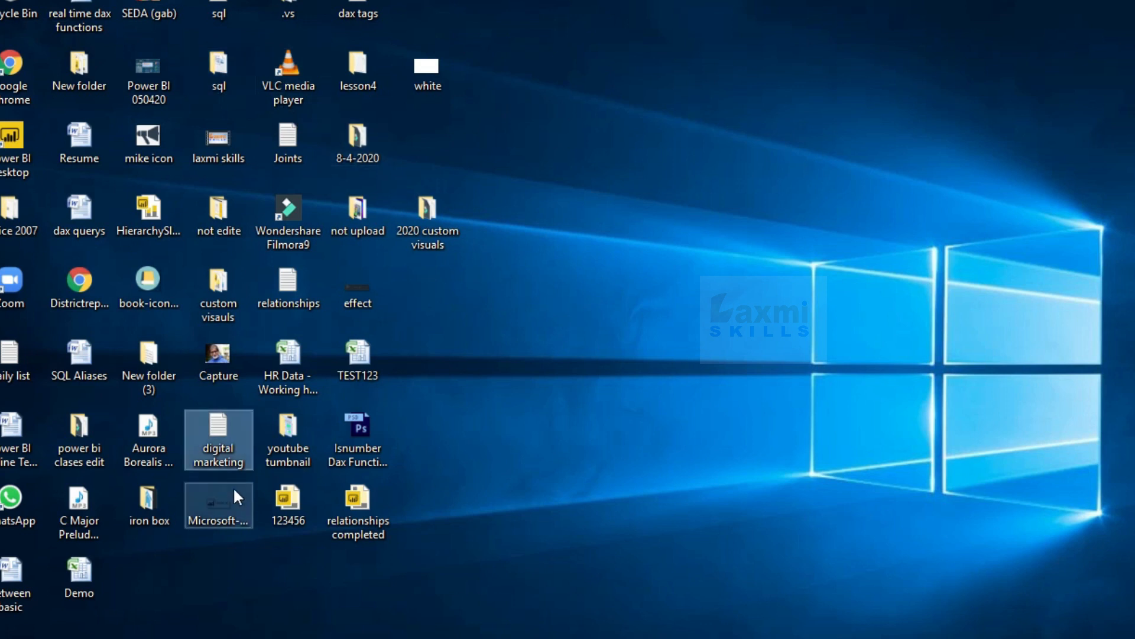
{"action": "key", "text": "d"}
{"action": "key", "text": "d"}
{"action": "key", "text": "d"}
{"action": "key", "text": "d"}
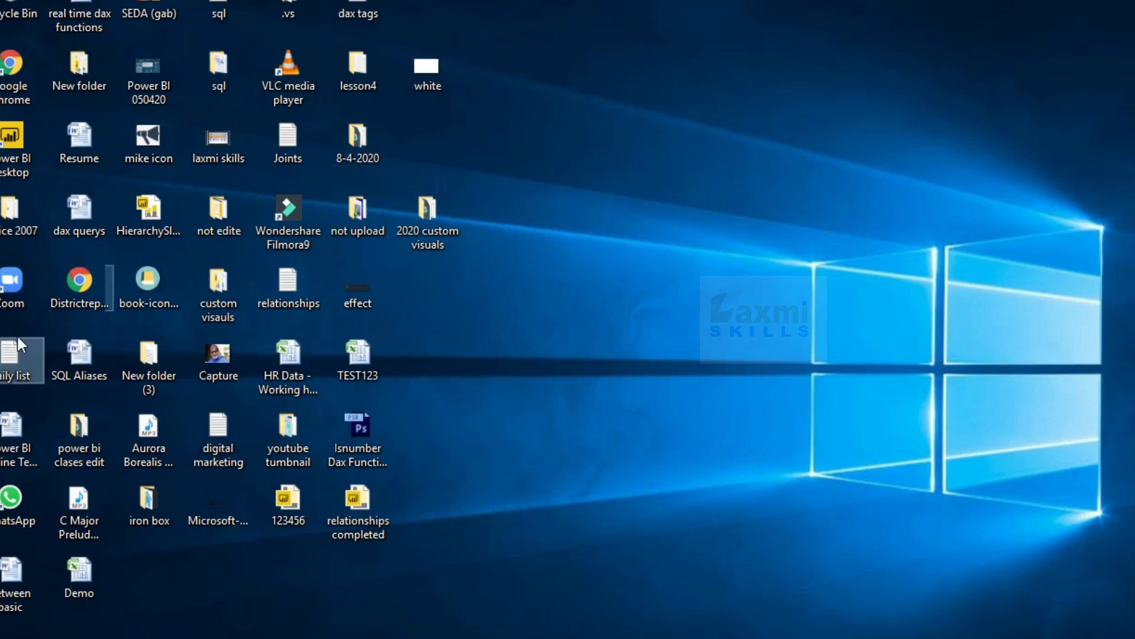
{"action": "key", "text": "d"}
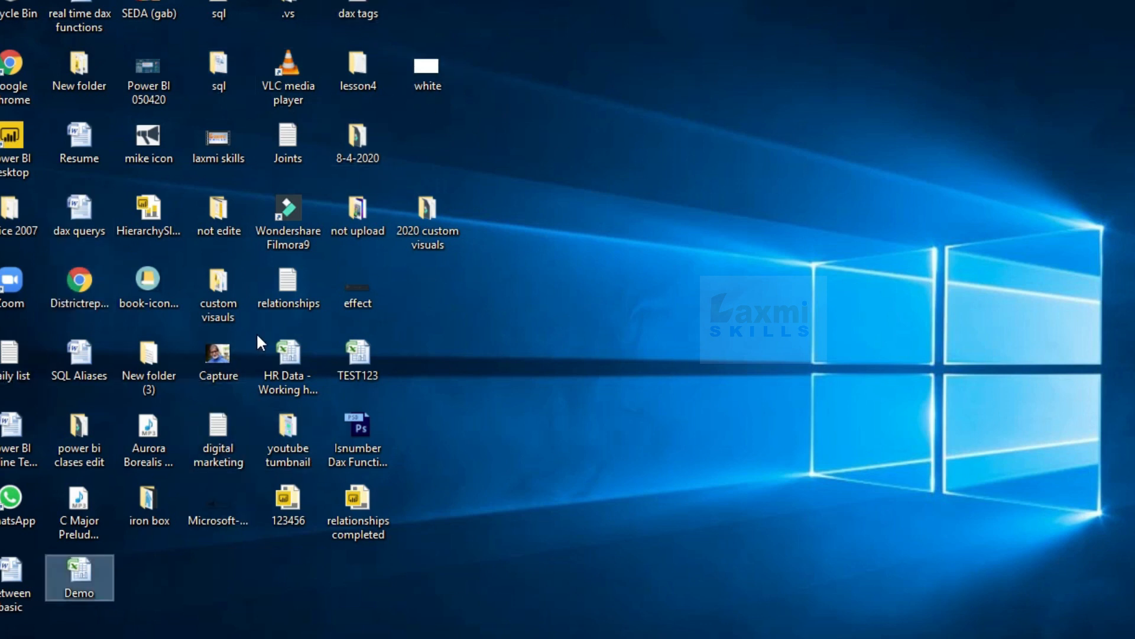
{"action": "double_click", "coordinate": [74, 575]}
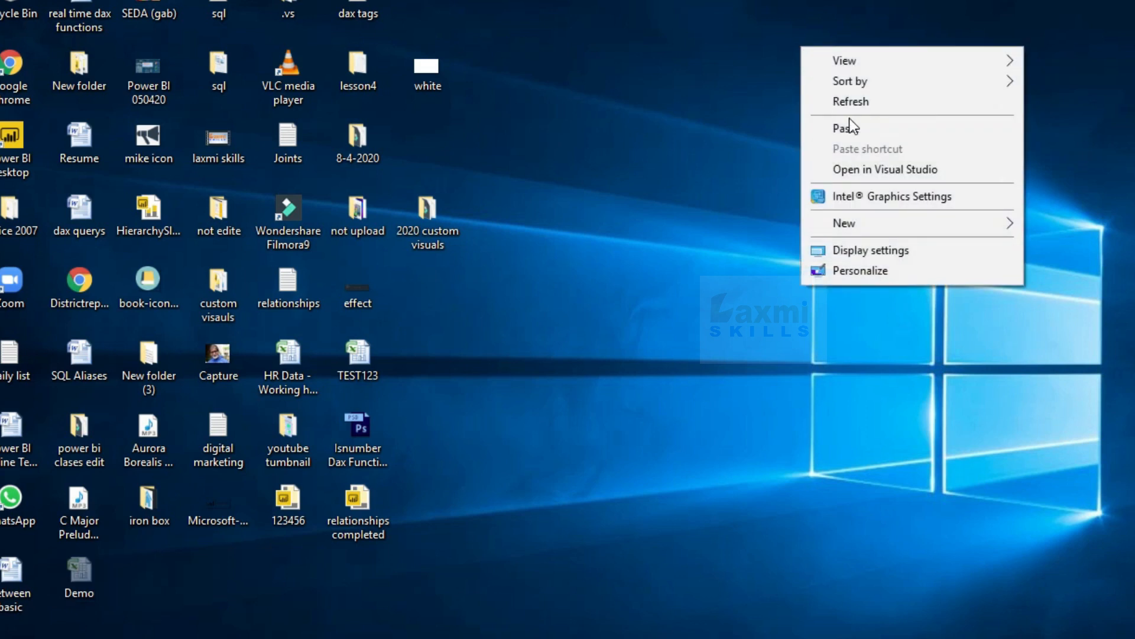
Create a new folder on the desktop and move the cut Demo workbook into it
{"action": "mouse_move", "coordinate": [984, 225]}
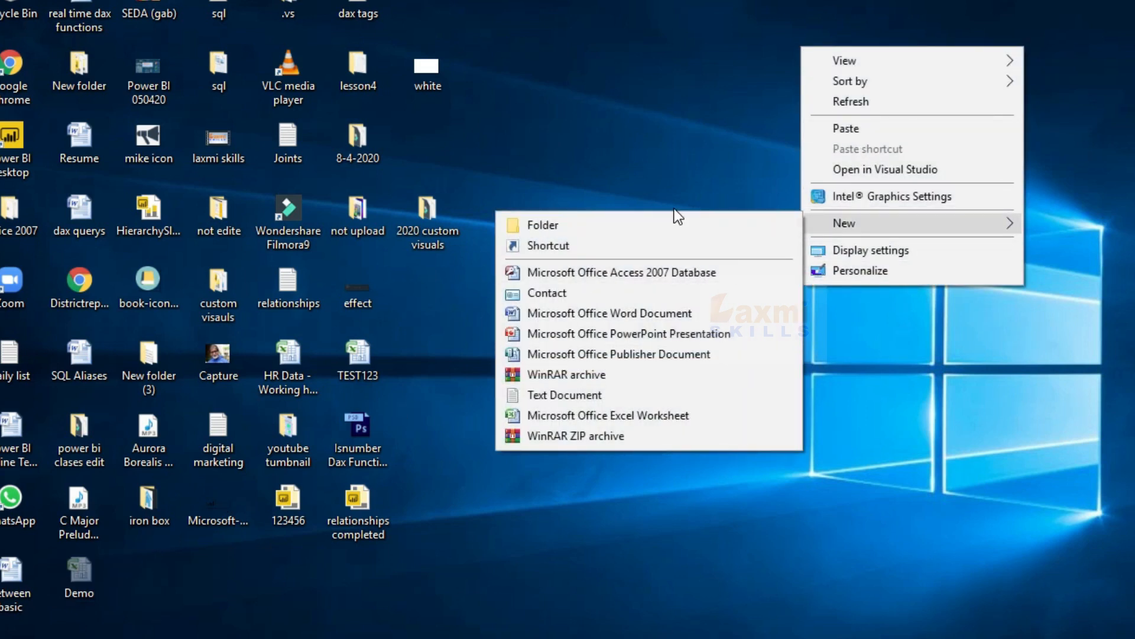
{"action": "left_click", "coordinate": [664, 223]}
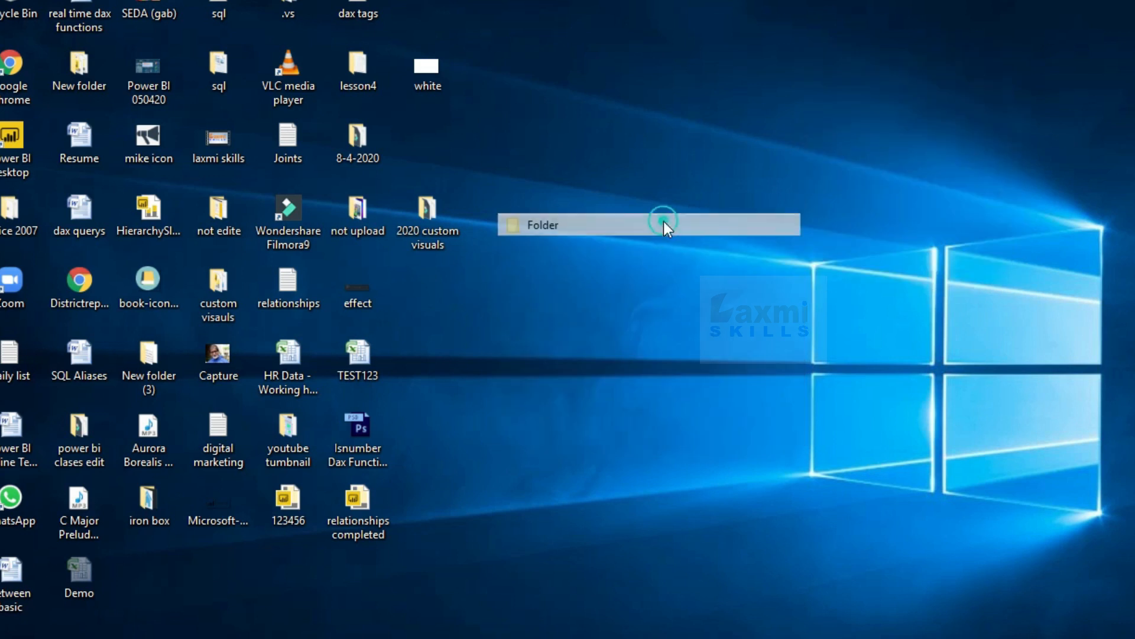
{"action": "left_click", "coordinate": [753, 165]}
{"action": "double_click", "coordinate": [840, 65]}
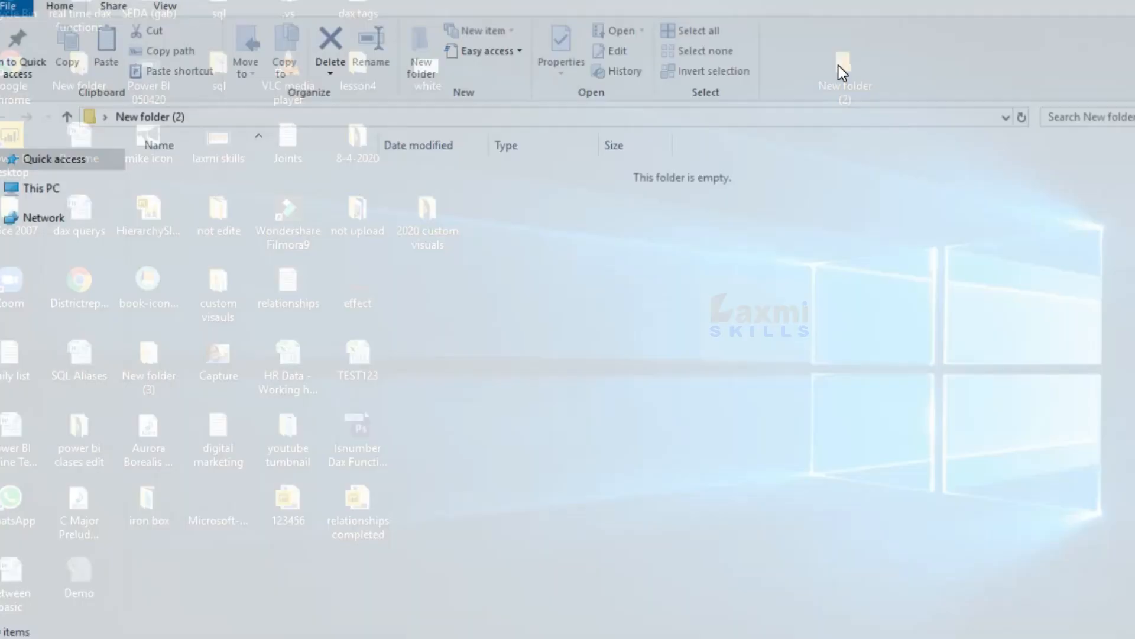
{"action": "key", "text": "ctrl+v"}
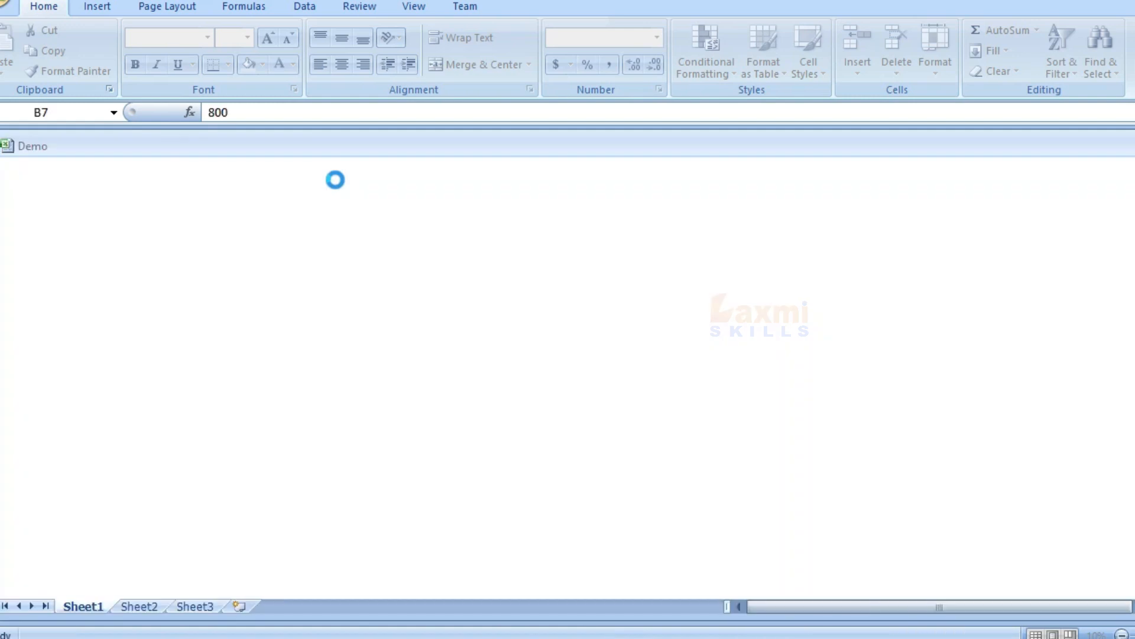
Delete rows 48 to 80 from Sheet1 of the moved Demo workbook in Excel
{"action": "scroll", "coordinate": [381, 277], "scroll_direction": "down", "scroll_amount": 3}
{"action": "scroll", "coordinate": [381, 278], "scroll_direction": "down", "scroll_amount": 20}
{"action": "scroll", "coordinate": [384, 277], "scroll_direction": "up", "scroll_amount": 1}
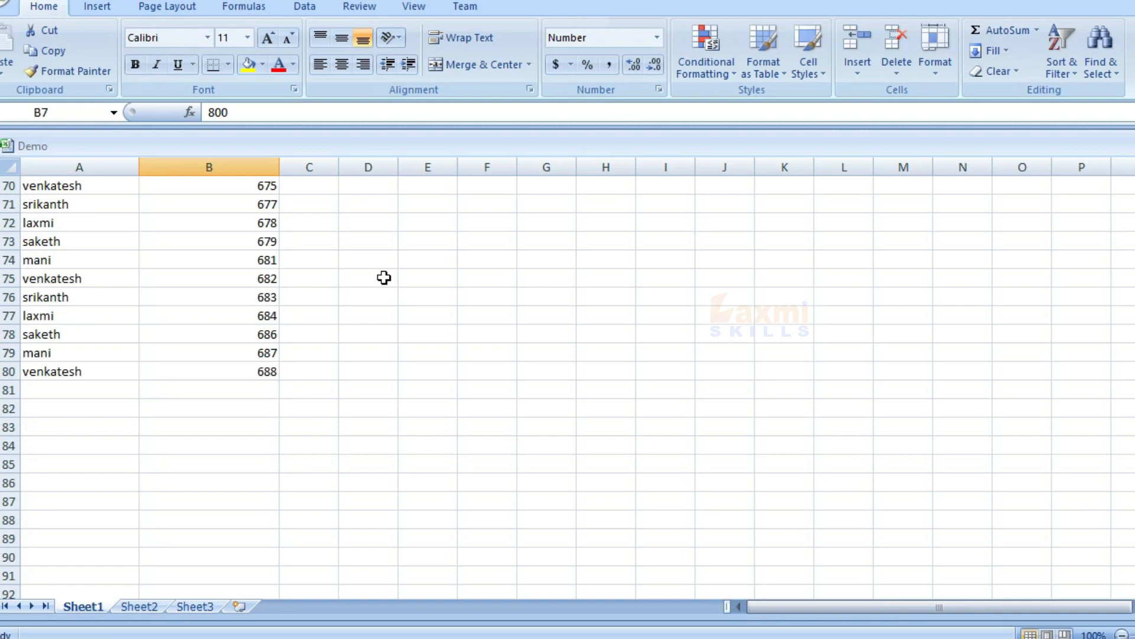
{"action": "left_click", "coordinate": [8, 372]}
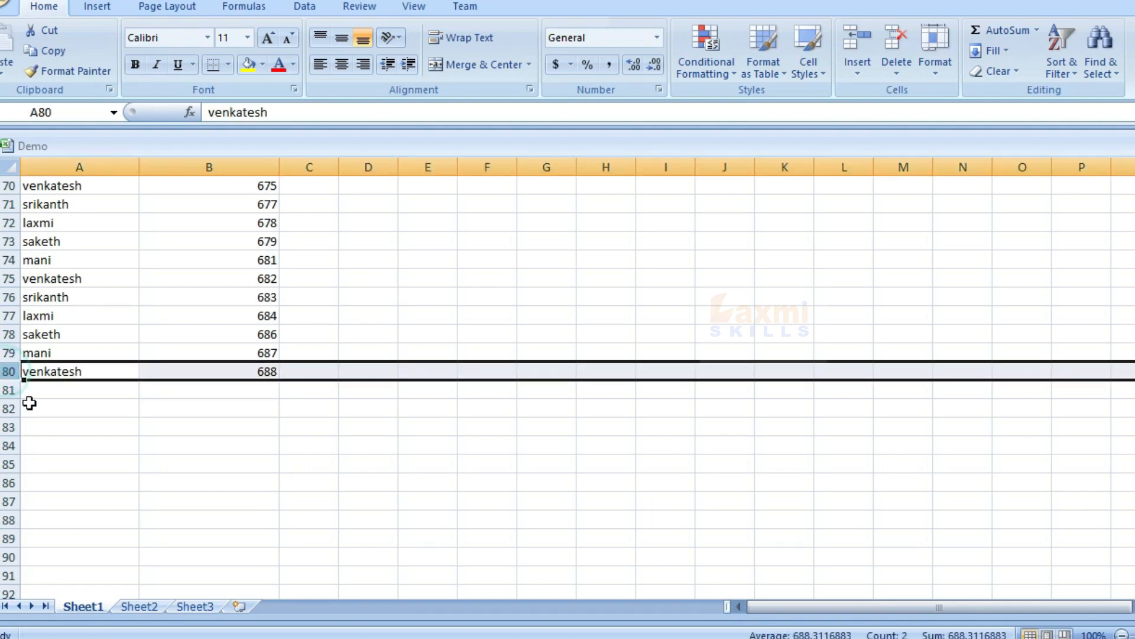
{"action": "scroll", "coordinate": [29, 401], "scroll_direction": "up", "scroll_amount": 8}
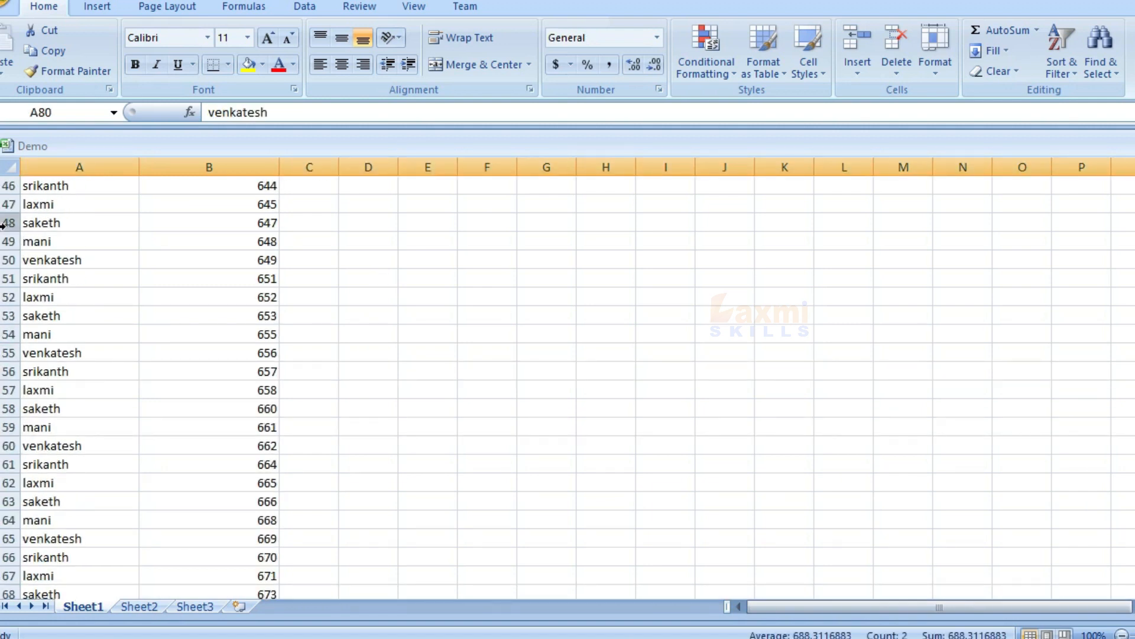
{"action": "left_click", "coordinate": [5, 223], "text": "shift"}
{"action": "right_click", "coordinate": [7, 224]}
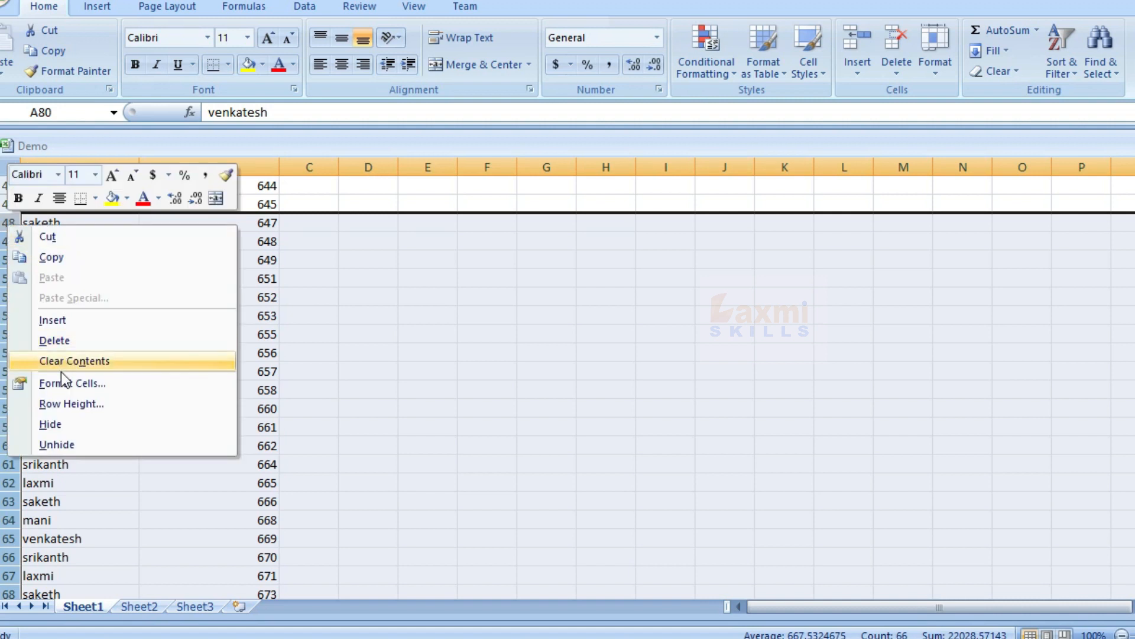
{"action": "left_click", "coordinate": [65, 340]}
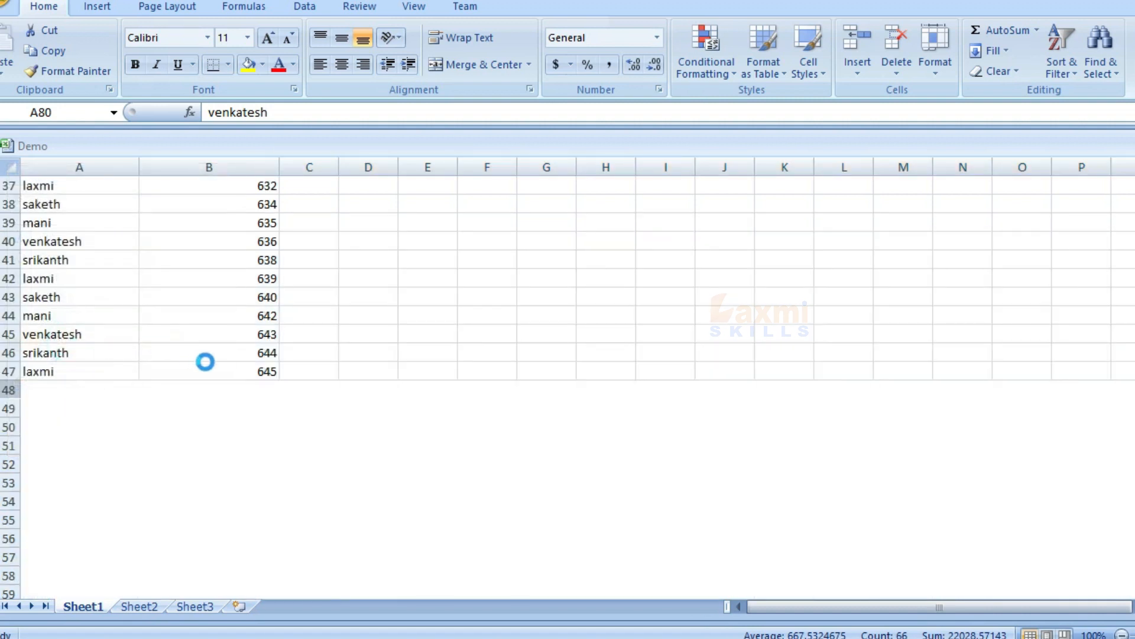
{"action": "scroll", "coordinate": [231, 358], "scroll_direction": "up", "scroll_amount": 12}
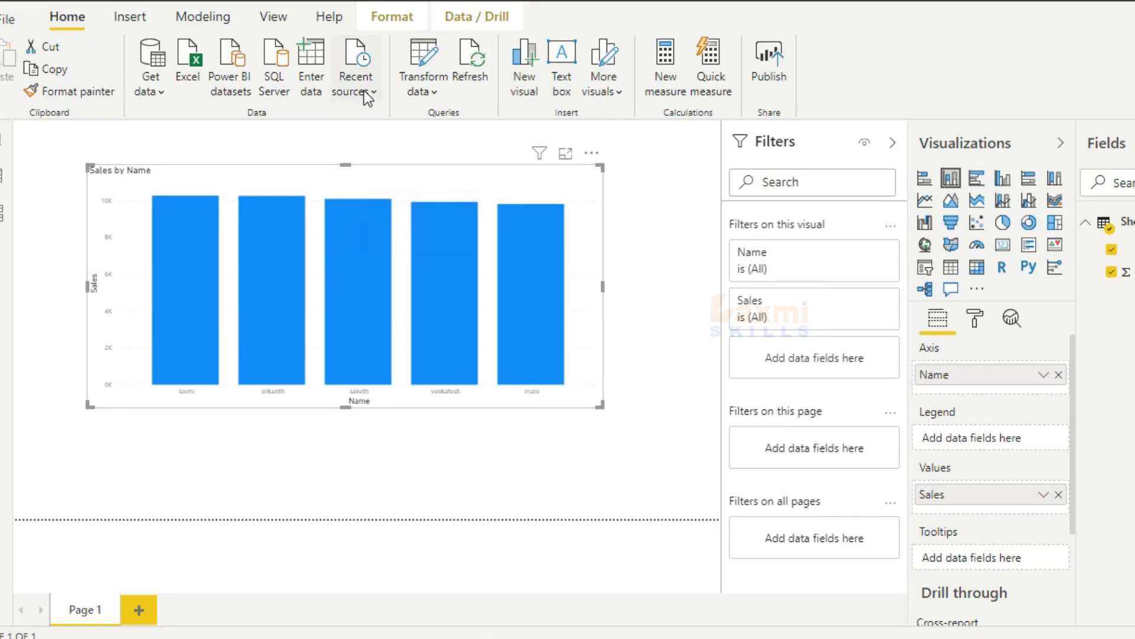
Switch to Power BI and try to refresh the report's data
{"action": "left_click", "coordinate": [471, 61]}
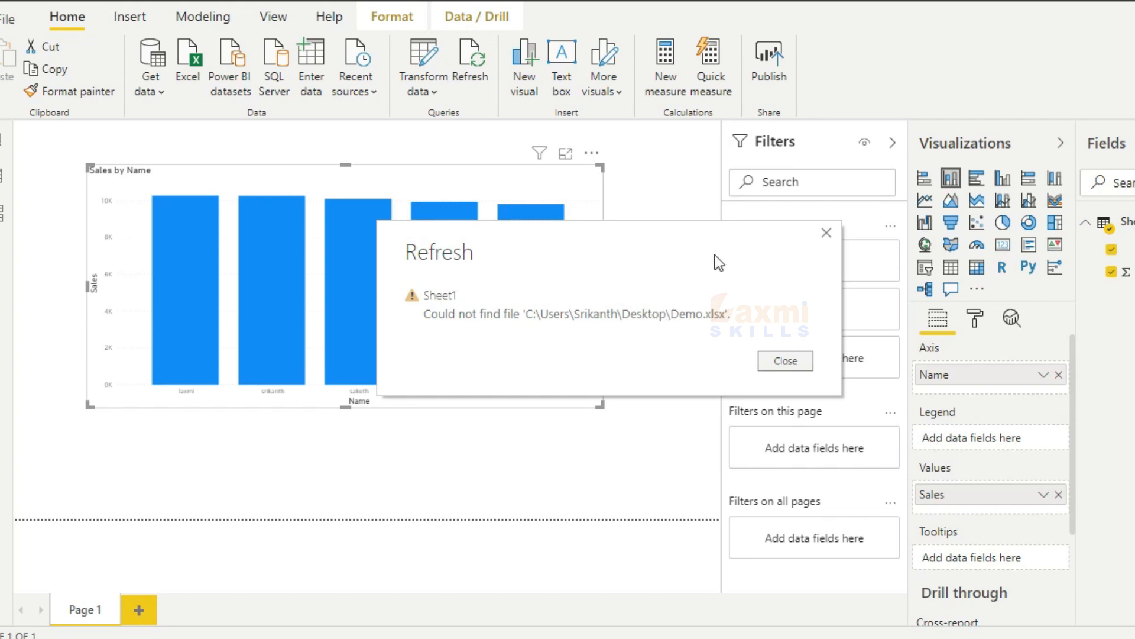
{"action": "left_click", "coordinate": [823, 236]}
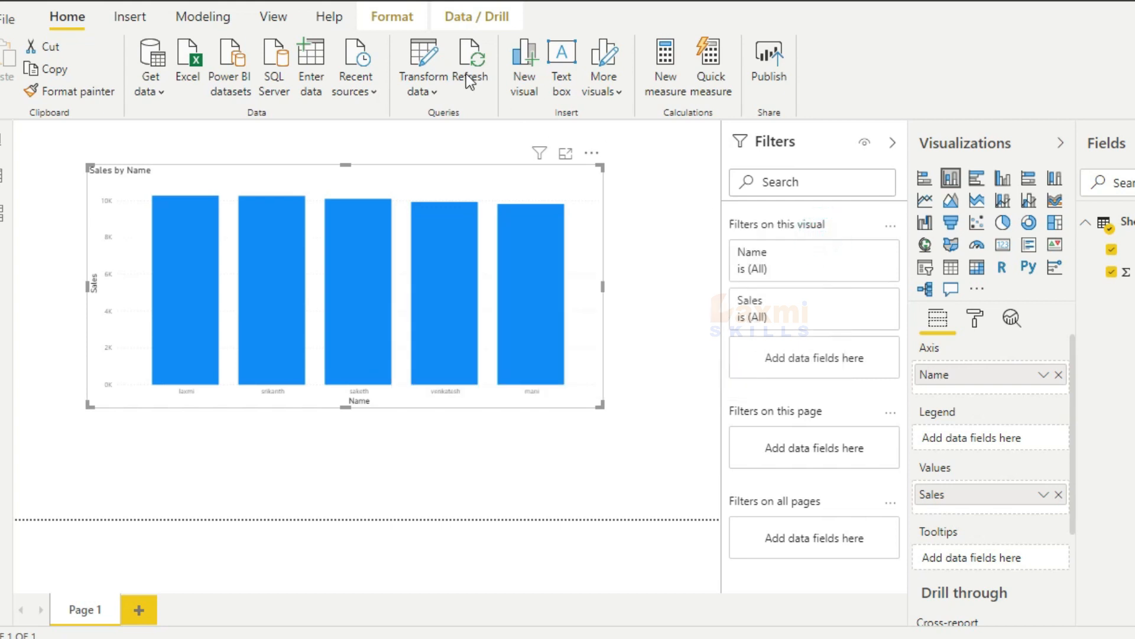
Change the report's data source to Demo.xlsx inside the desktop's New folder (2) and close the Data source settings
{"action": "left_click", "coordinate": [427, 93]}
{"action": "left_click", "coordinate": [425, 88]}
{"action": "left_click", "coordinate": [467, 150]}
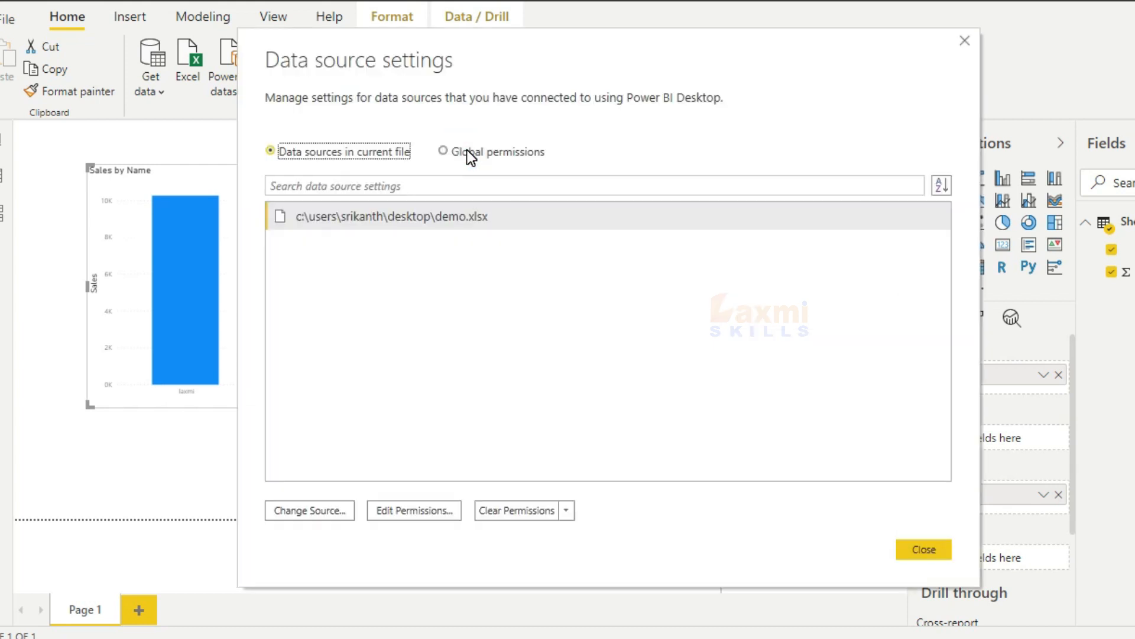
{"action": "left_click", "coordinate": [313, 515]}
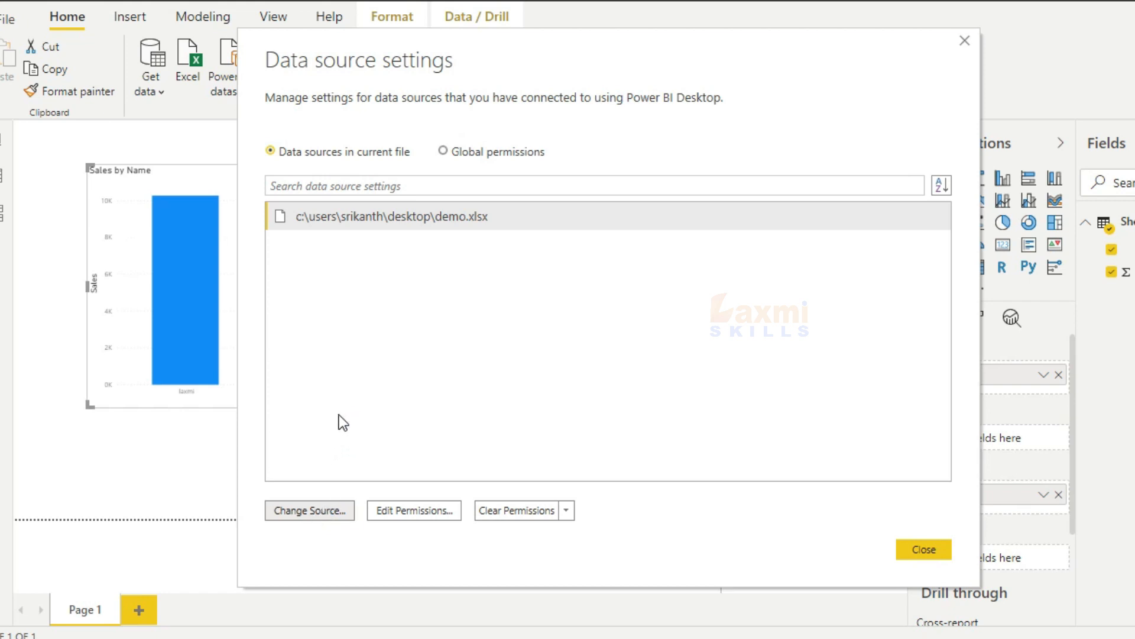
{"action": "left_click", "coordinate": [714, 299]}
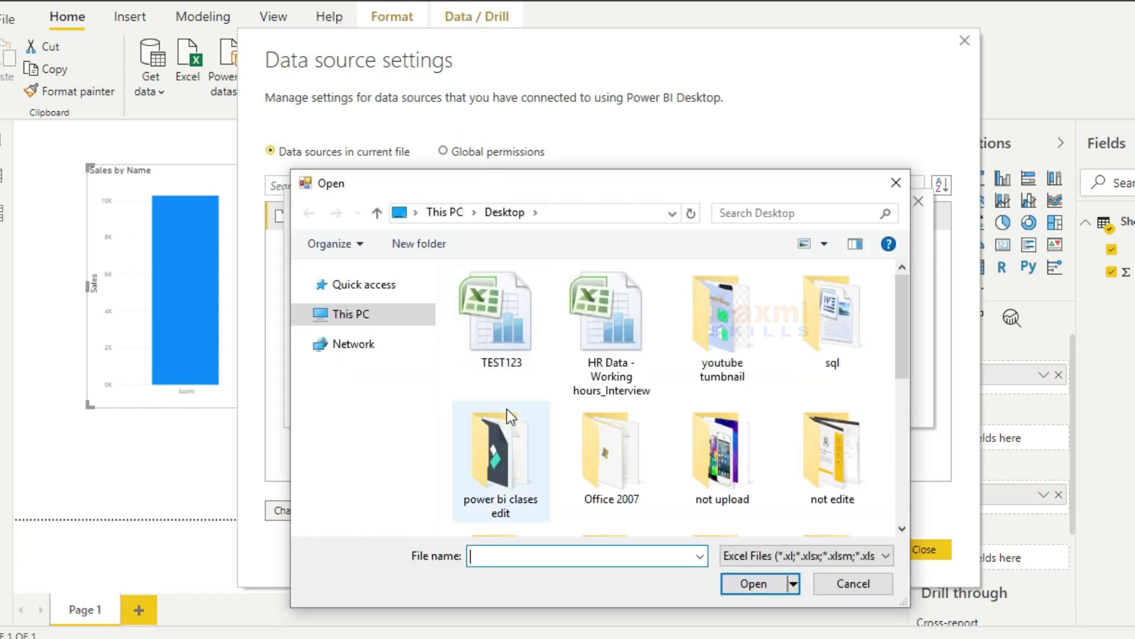
{"action": "scroll", "coordinate": [704, 413], "scroll_direction": "down", "scroll_amount": 3}
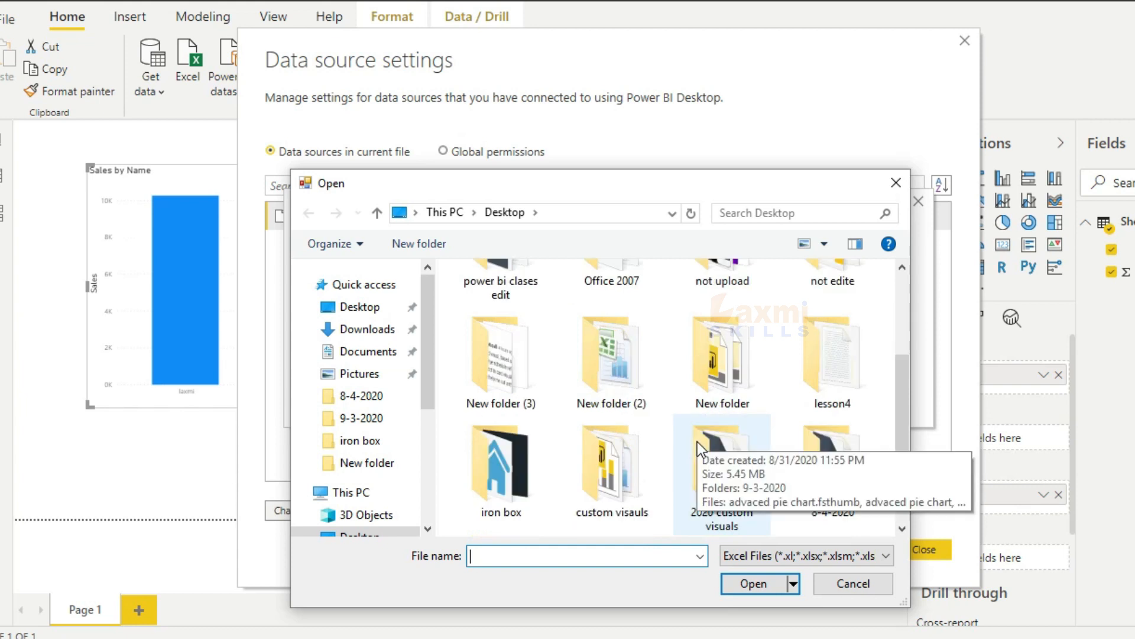
{"action": "scroll", "coordinate": [676, 488], "scroll_direction": "down", "scroll_amount": 2}
{"action": "scroll", "coordinate": [672, 491], "scroll_direction": "up", "scroll_amount": 1}
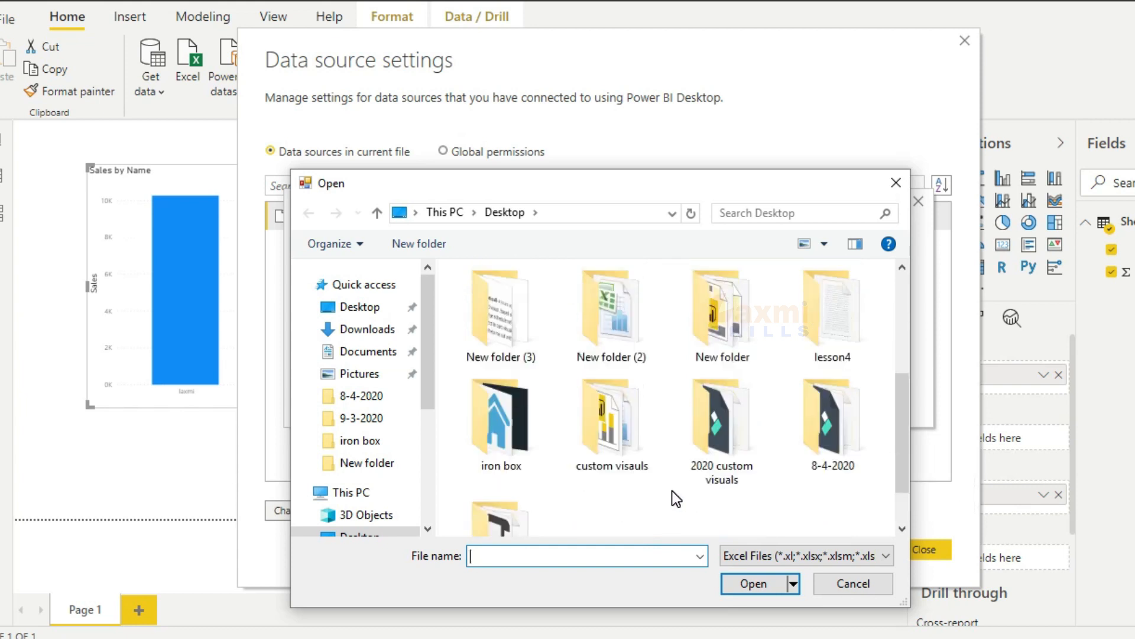
{"action": "scroll", "coordinate": [672, 491], "scroll_direction": "up", "scroll_amount": 2}
{"action": "scroll", "coordinate": [671, 491], "scroll_direction": "down", "scroll_amount": 1}
{"action": "left_click", "coordinate": [609, 379]}
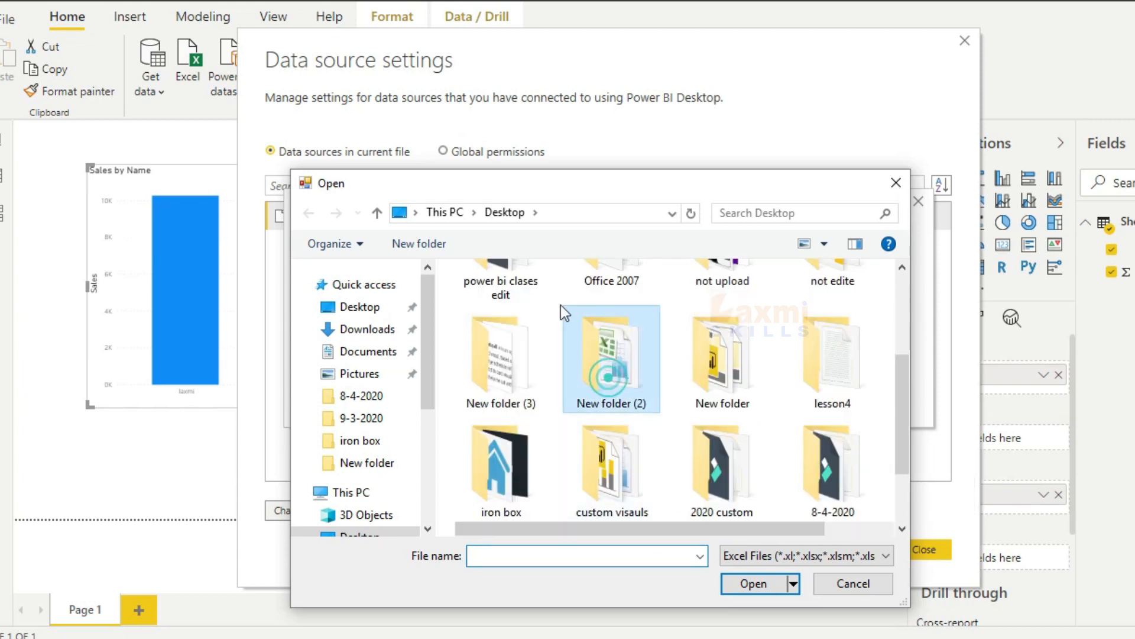
{"action": "left_click", "coordinate": [518, 297]}
{"action": "left_click", "coordinate": [753, 584]}
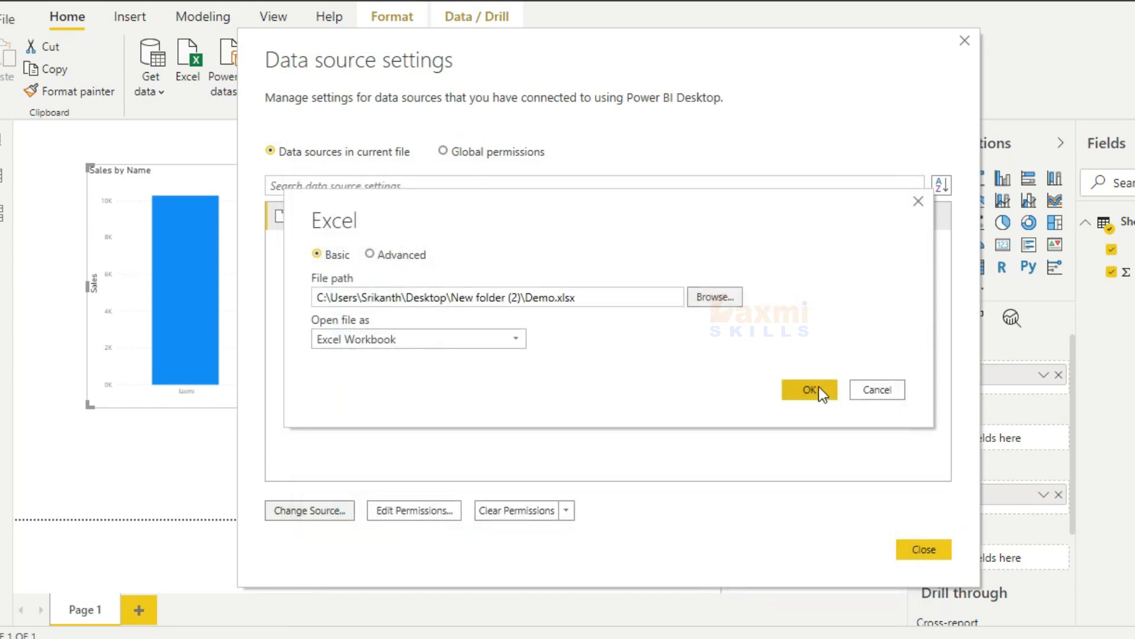
{"action": "left_click", "coordinate": [810, 389]}
{"action": "left_click", "coordinate": [923, 550]}
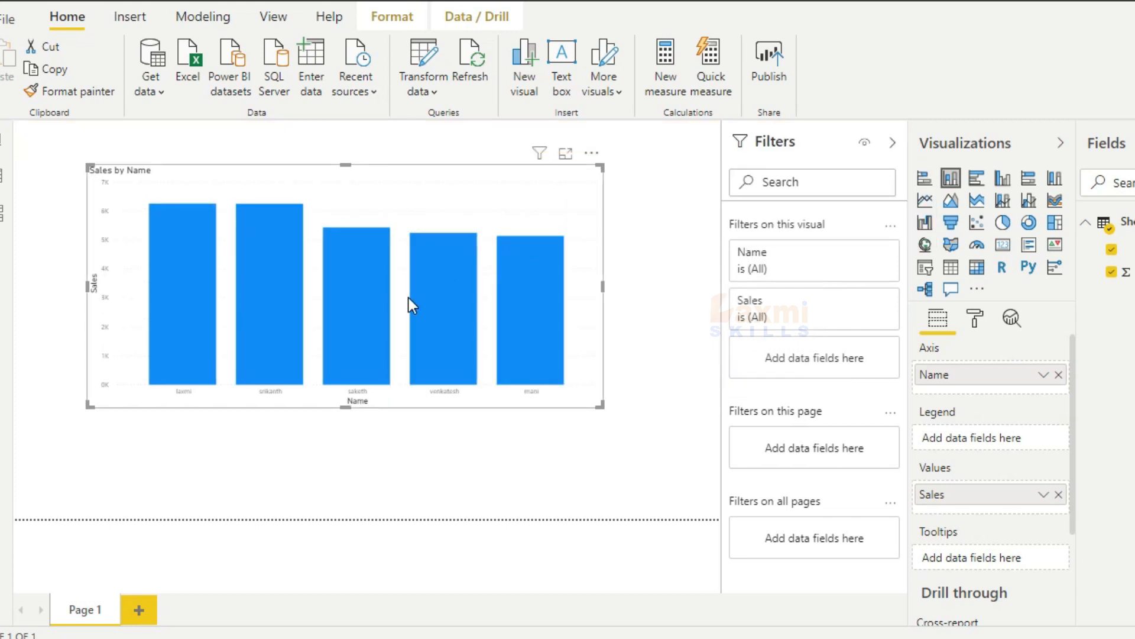
Switch back to the Demo workbook in Excel and delete rows 32 to 47 from Sheet1
{"action": "left_click", "coordinate": [510, 637]}
{"action": "scroll", "coordinate": [354, 494], "scroll_direction": "down", "scroll_amount": 4}
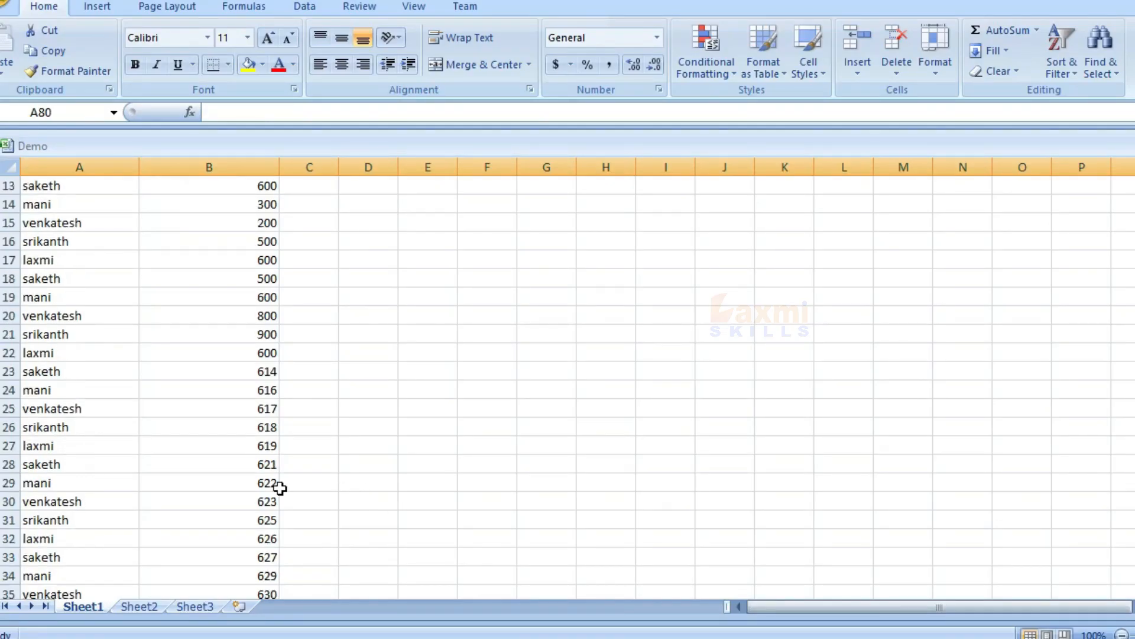
{"action": "scroll", "coordinate": [269, 486], "scroll_direction": "down", "scroll_amount": 9}
{"action": "scroll", "coordinate": [106, 491], "scroll_direction": "up", "scroll_amount": 3}
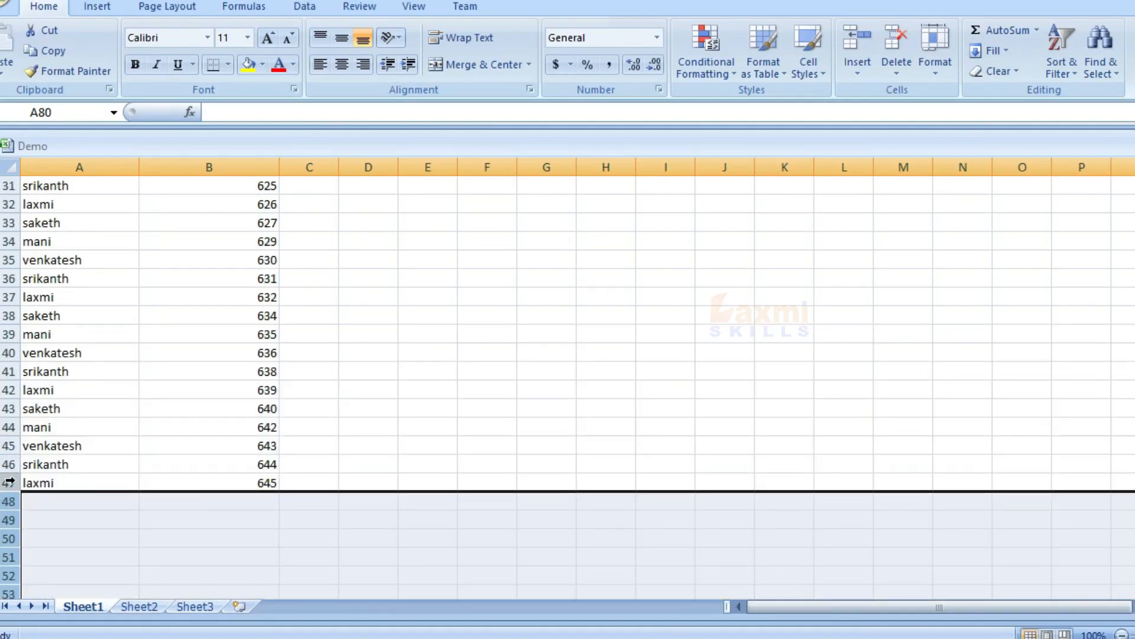
{"action": "left_click", "coordinate": [19, 473]}
{"action": "left_click", "coordinate": [8, 483]}
{"action": "left_click", "coordinate": [11, 204], "text": "shift"}
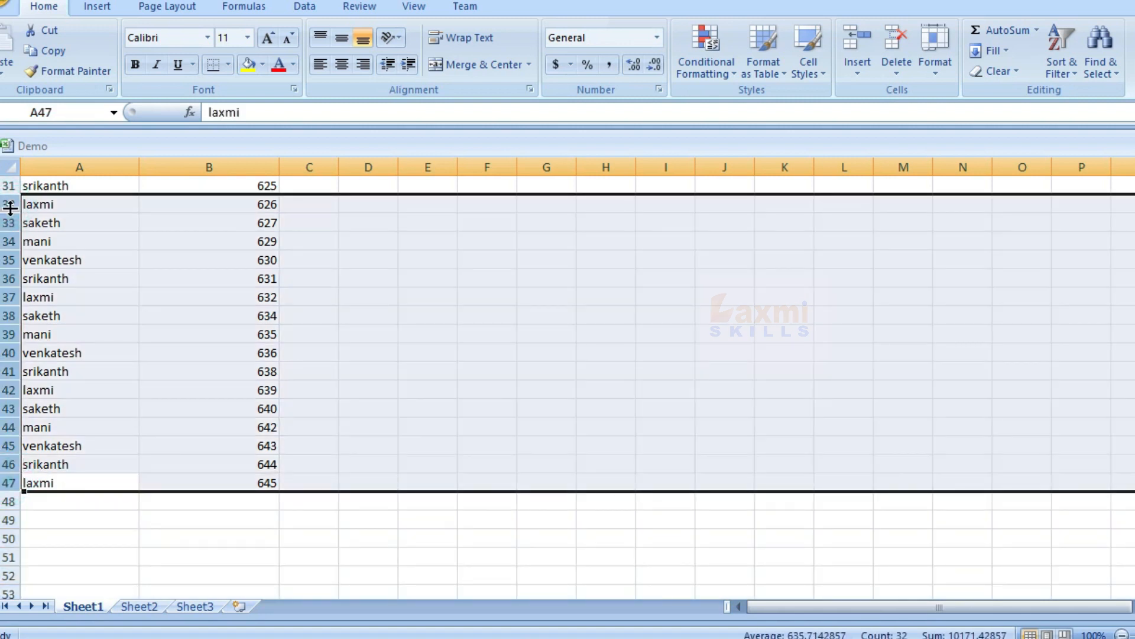
{"action": "right_click", "coordinate": [10, 207]}
{"action": "left_click", "coordinate": [106, 325]}
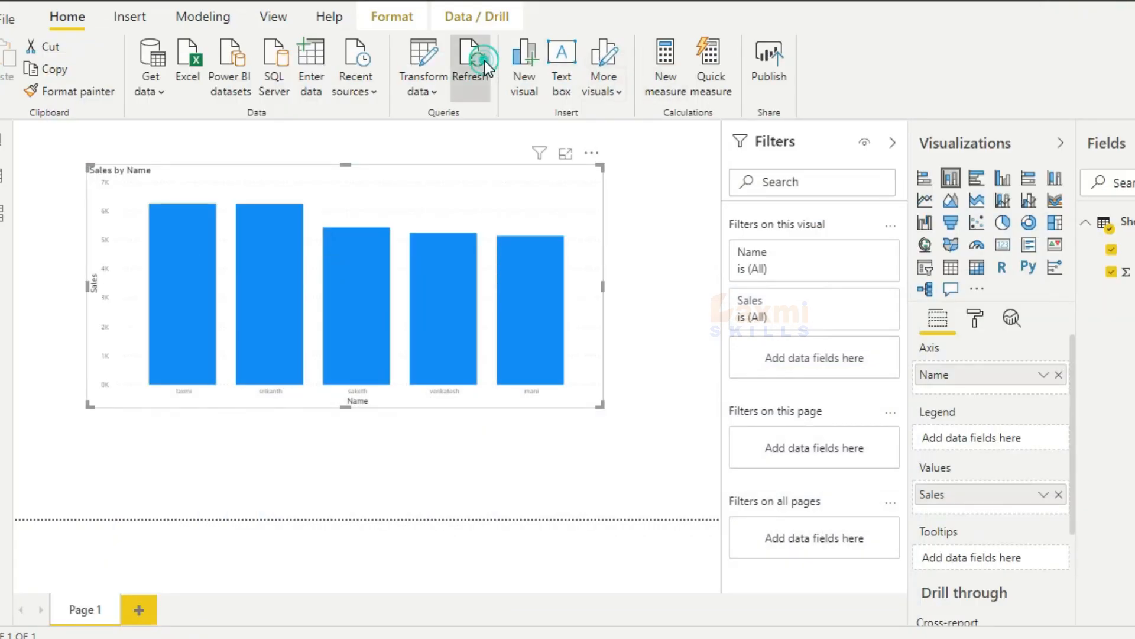
Return to Power BI and refresh the report's data from the edited workbook
{"action": "left_click", "coordinate": [484, 60]}
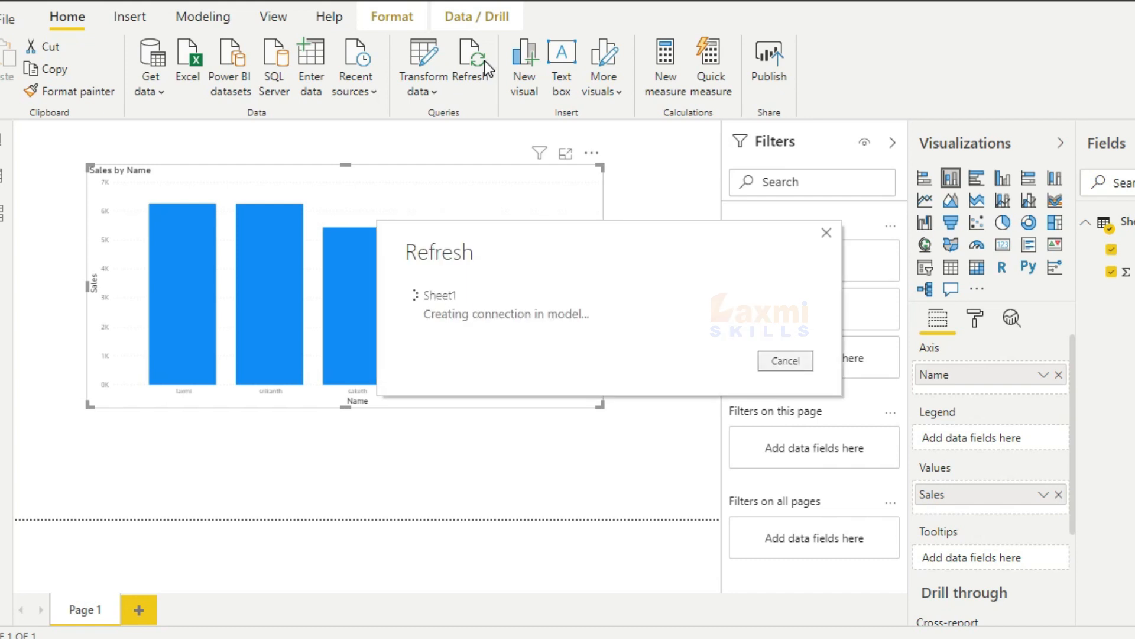